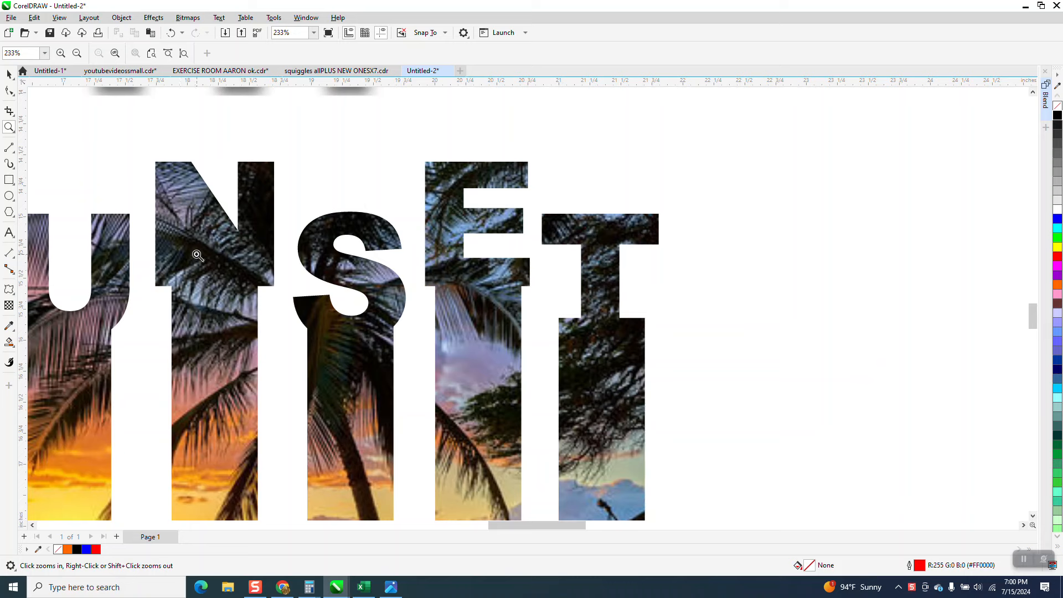
Step: Move the black SUNSET text onto the upper part of the palm-beach photo
{"action": "scroll", "coordinate": [233, 274], "scroll_direction": "down", "scroll_amount": 5}
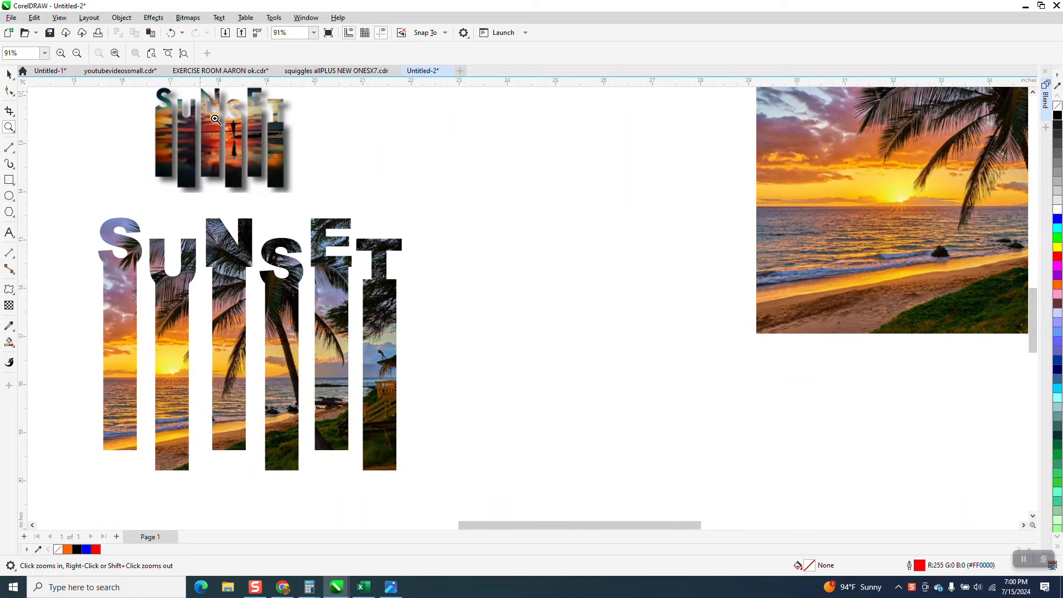
{"action": "scroll", "coordinate": [246, 152], "scroll_direction": "up", "scroll_amount": 5}
{"action": "scroll", "coordinate": [264, 196], "scroll_direction": "down", "scroll_amount": 3}
{"action": "scroll", "coordinate": [264, 196], "scroll_direction": "down", "scroll_amount": 3}
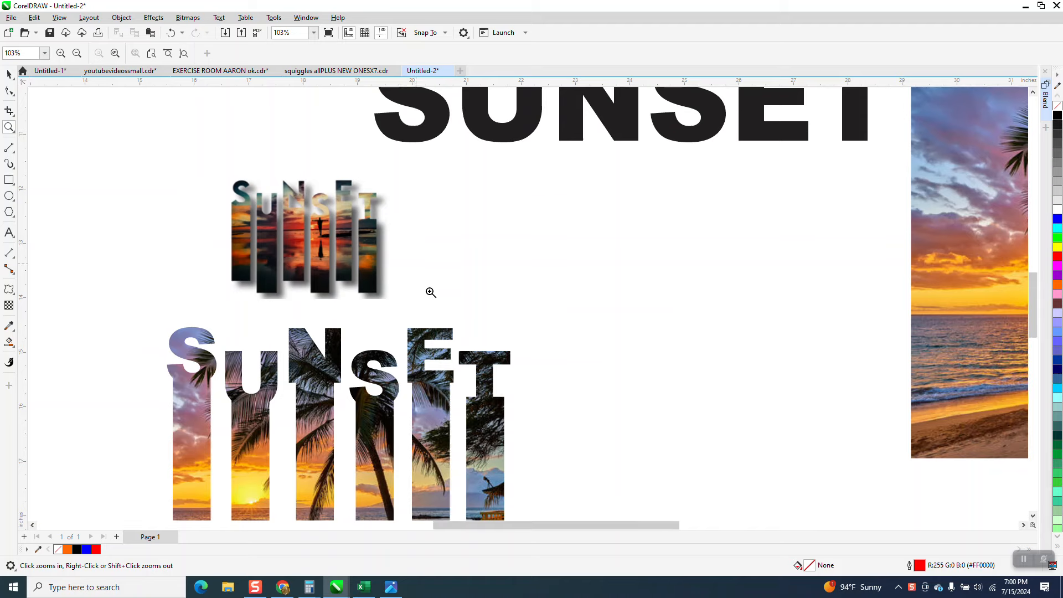
{"action": "key", "text": "space"}
{"action": "left_click_drag", "start_coordinate": [600, 185], "coordinate": [948, 217]}
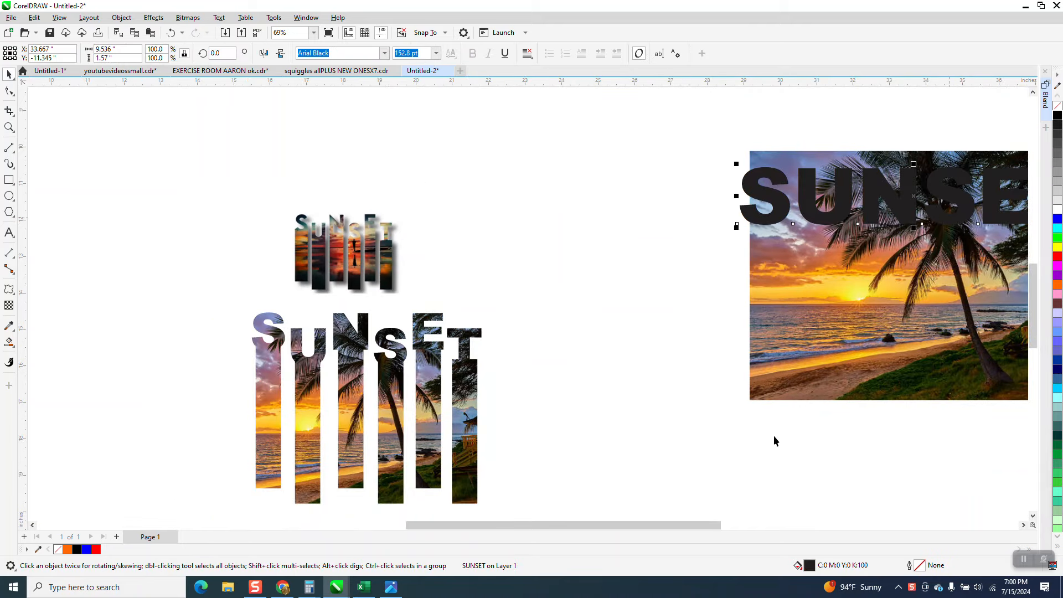
Step: Move the SUNSET text off the photo to its left side and give it a red outline with no fill
{"action": "left_click_drag", "start_coordinate": [707, 525], "coordinate": [785, 525]}
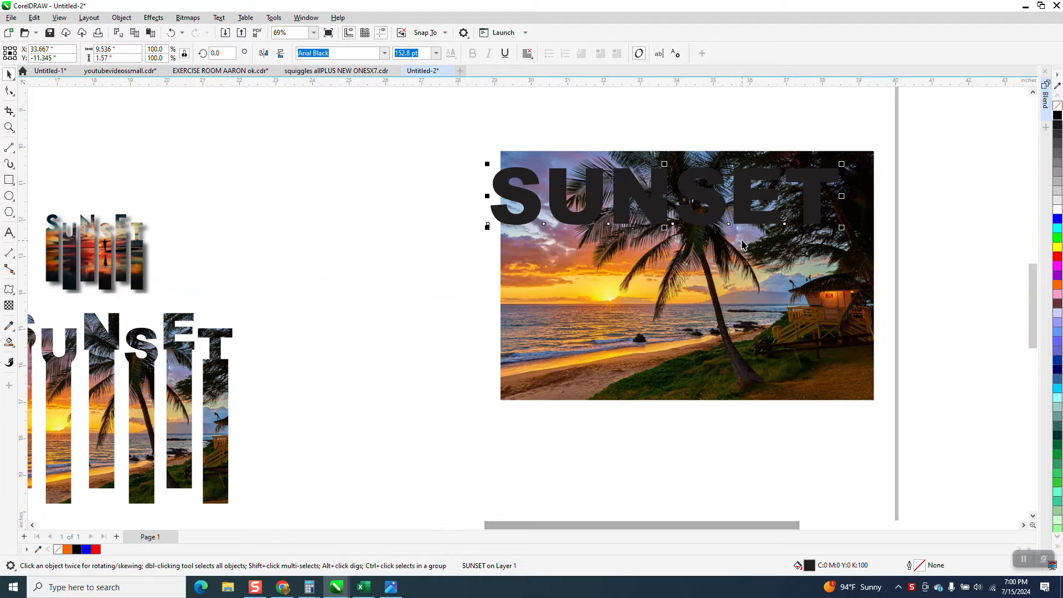
{"action": "left_click_drag", "start_coordinate": [743, 220], "coordinate": [396, 173]}
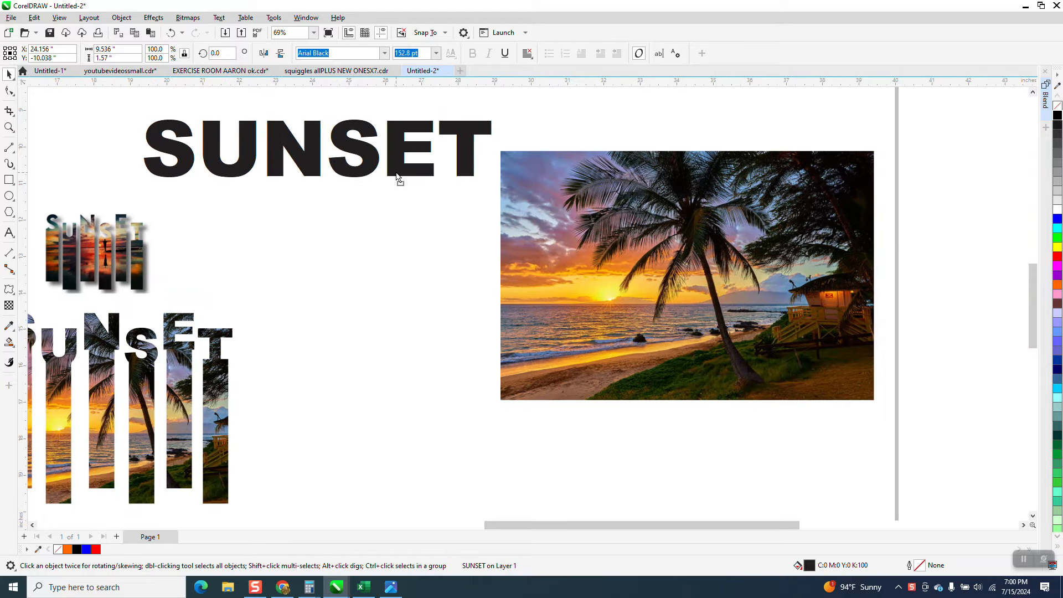
{"action": "left_click", "coordinate": [1057, 106]}
{"action": "right_click", "coordinate": [1057, 258]}
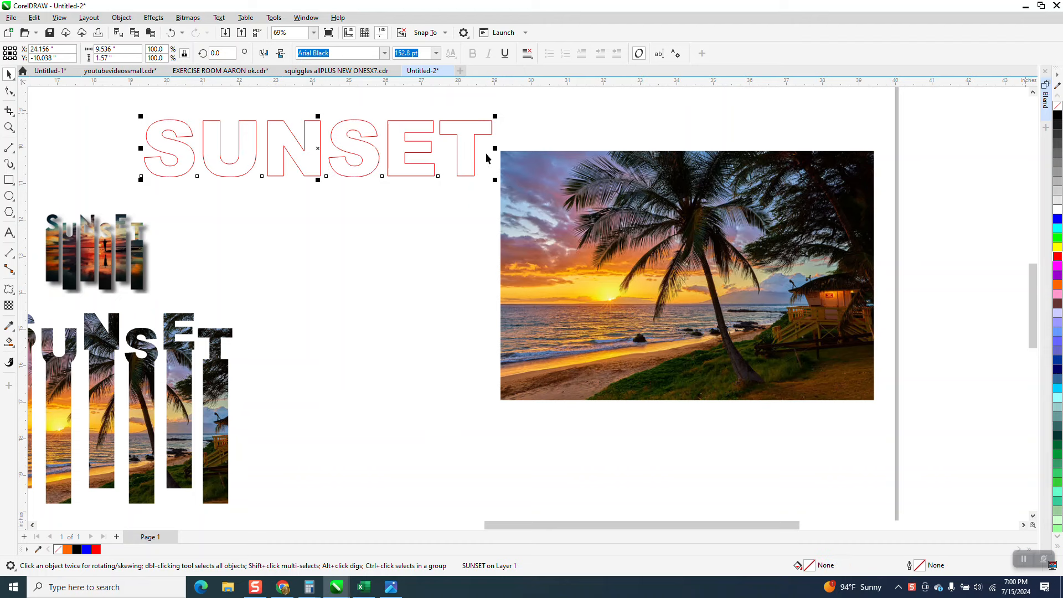
Step: Convert the SUNSET text to curves and break it apart into separate letters
{"action": "left_click", "coordinate": [122, 18]}
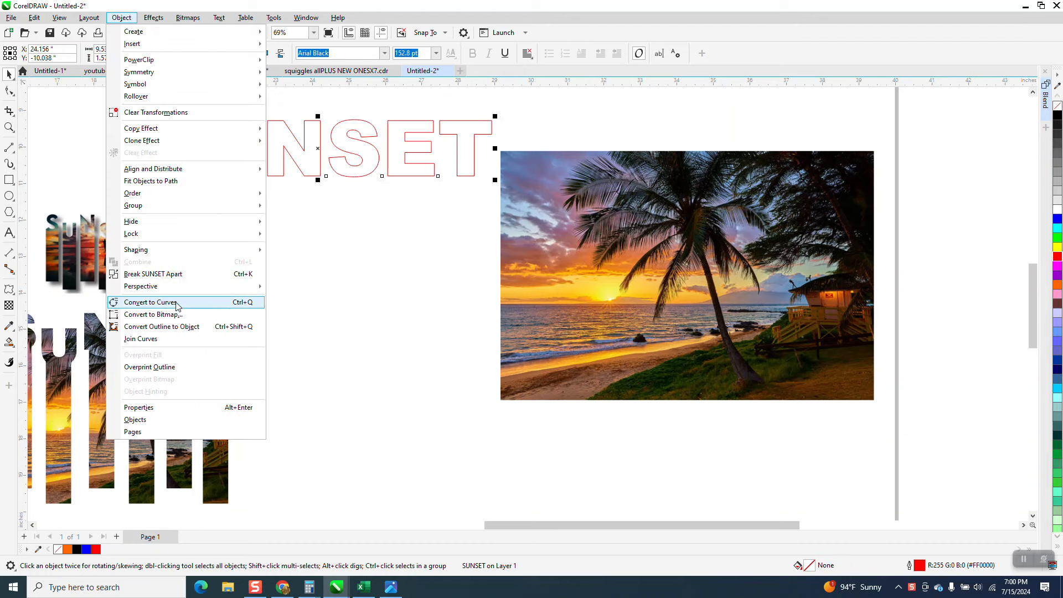
{"action": "left_click", "coordinate": [177, 302]}
{"action": "left_click", "coordinate": [121, 17]}
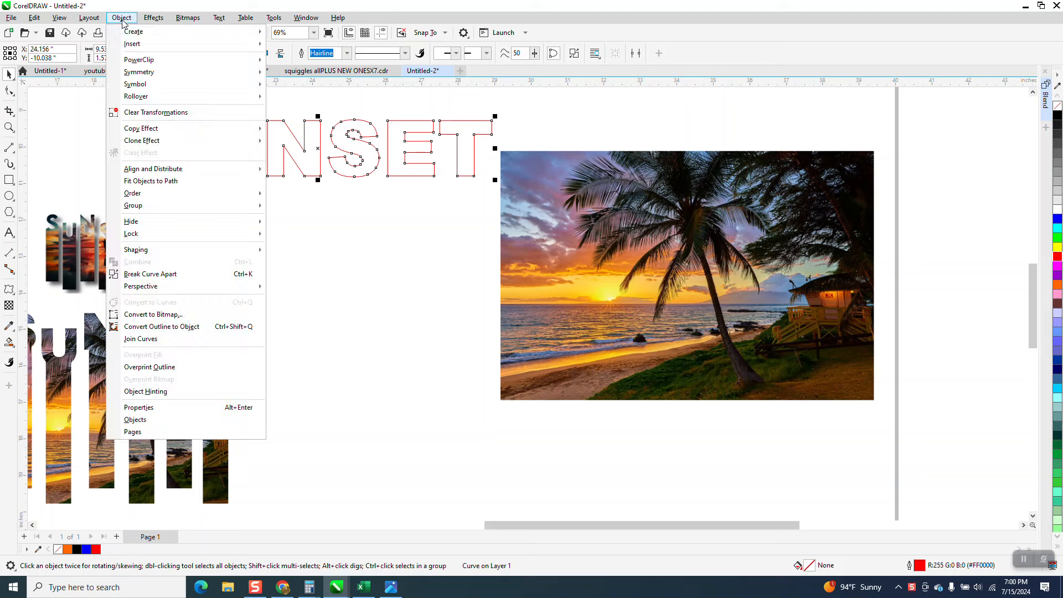
{"action": "left_click", "coordinate": [171, 279]}
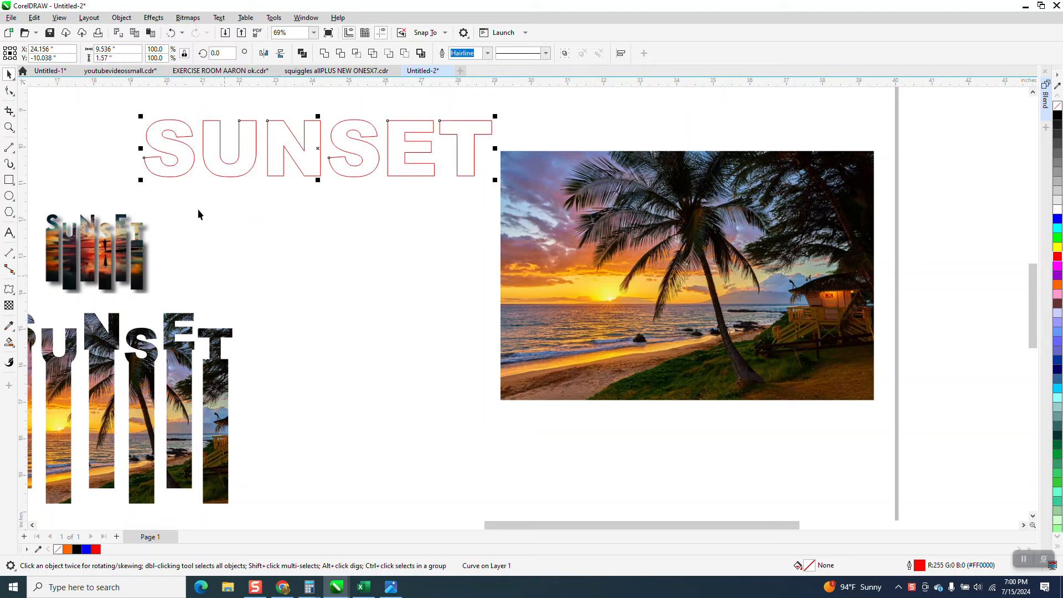
{"action": "left_click", "coordinate": [173, 167]}
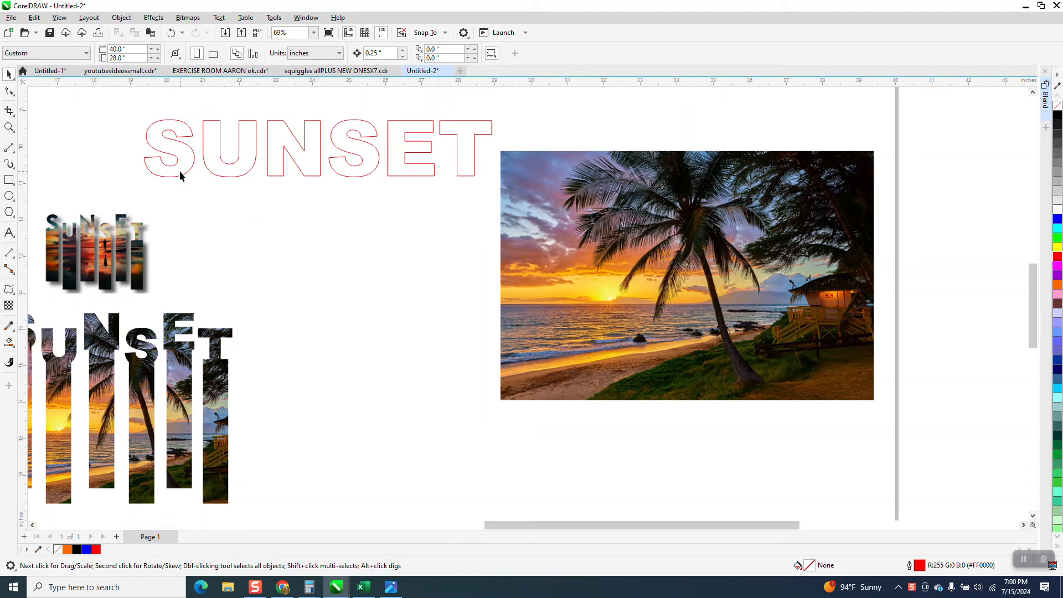
{"action": "left_click", "coordinate": [180, 172]}
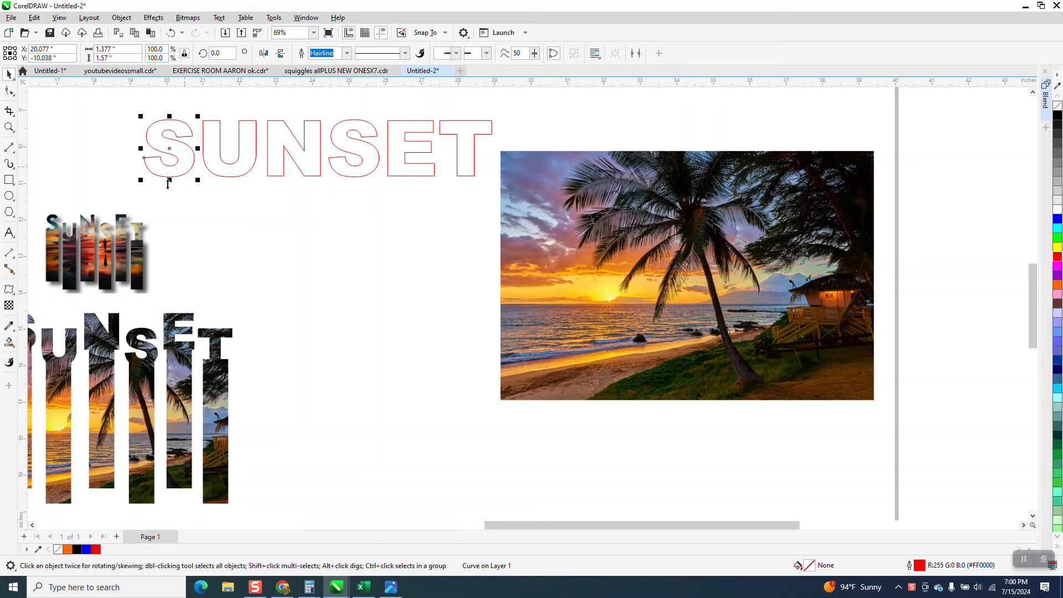
Step: Move all six SUNSET letters to the right side of the photo, beside its upper edge
{"action": "scroll", "coordinate": [347, 251], "scroll_direction": "down", "scroll_amount": 1}
{"action": "left_click_drag", "start_coordinate": [154, 113], "coordinate": [499, 222]}
{"action": "scroll", "coordinate": [387, 211], "scroll_direction": "down", "scroll_amount": 3}
{"action": "left_click_drag", "start_coordinate": [305, 192], "coordinate": [674, 221]}
Step: Duplicate the photo and the six letters and offset the copy about 4.25 inches right and 9 inches down
{"action": "left_click_drag", "start_coordinate": [408, 159], "coordinate": [822, 380]}
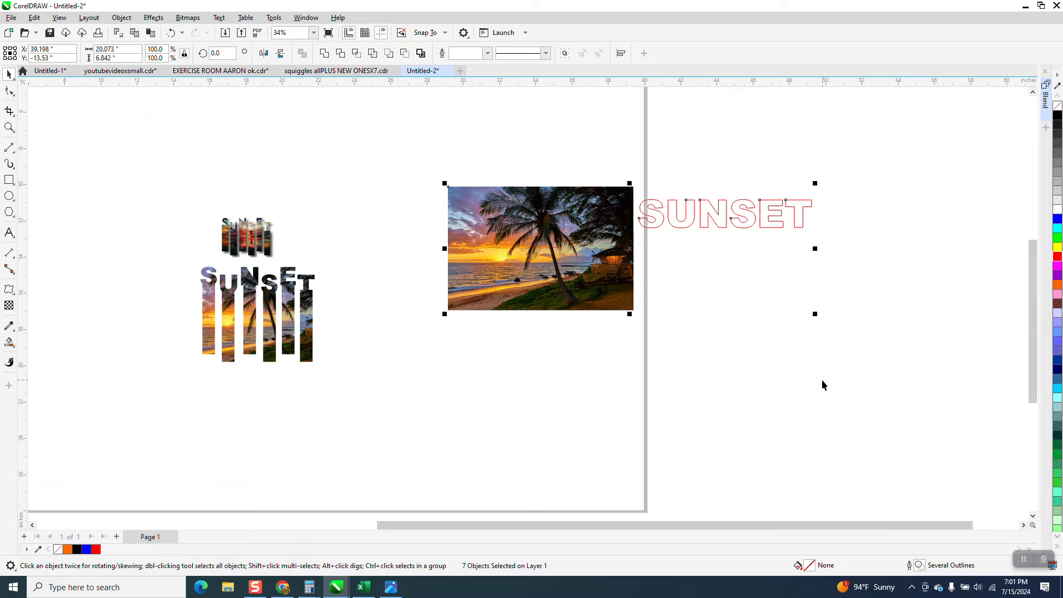
{"action": "key", "text": "Right"}
{"action": "key", "text": "Right"}
{"action": "key", "text": "Right"}
{"action": "key", "text": "Right"}
{"action": "key", "text": "Right"}
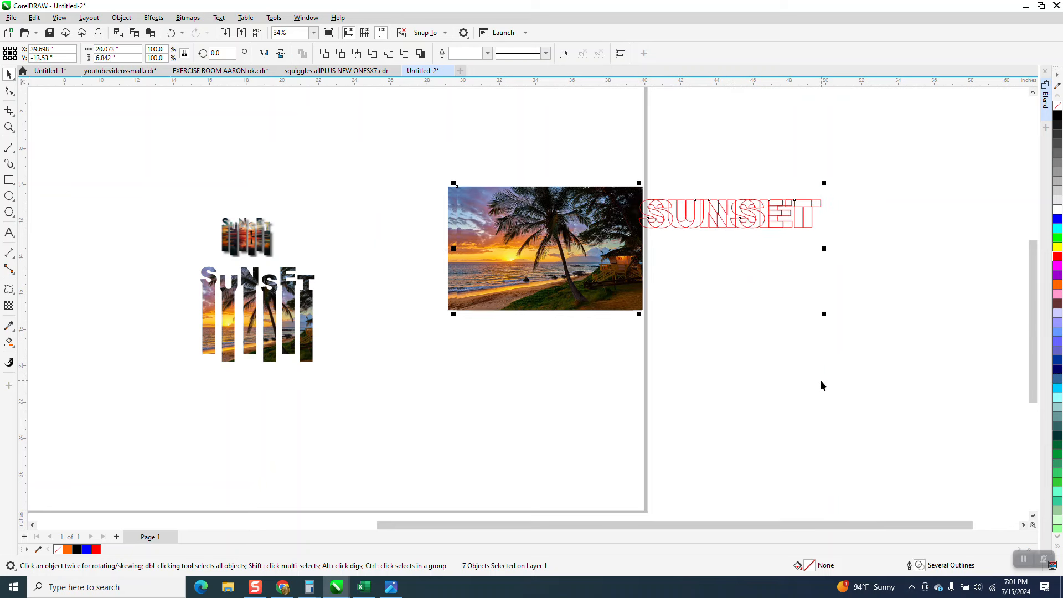
{"action": "key", "text": "Right"}
{"action": "key", "text": "Right"}
{"action": "key", "text": "Down"}
{"action": "key", "text": "Down"}
{"action": "key", "text": "Down"}
{"action": "key", "text": "Down"}
{"action": "key", "text": "Down"}
{"action": "key", "text": "Down"}
{"action": "key", "text": "Down"}
{"action": "key", "text": "Down"}
{"action": "key", "text": "Down"}
{"action": "key", "text": "Down"}
{"action": "key", "text": "Down"}
{"action": "key", "text": "Down"}
{"action": "key", "text": "Down"}
{"action": "key", "text": "Down"}
{"action": "key", "text": "Down"}
{"action": "key", "text": "Down"}
{"action": "key", "text": "Down"}
{"action": "key", "text": "Down"}
{"action": "key", "text": "Down"}
{"action": "key", "text": "Down"}
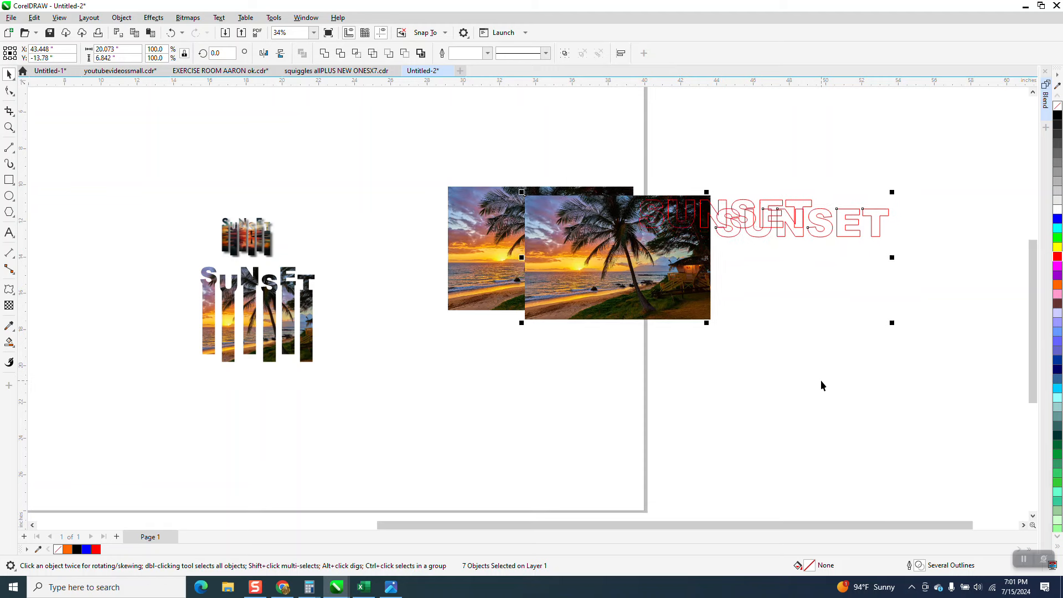
{"action": "key", "text": "Down"}
{"action": "key", "text": "Down"}
{"action": "key", "text": "Down"}
{"action": "key", "text": "Down"}
{"action": "key", "text": "Down"}
{"action": "key", "text": "Down"}
{"action": "key", "text": "Down"}
{"action": "key", "text": "Down"}
{"action": "key", "text": "Down"}
{"action": "key", "text": "Down"}
{"action": "key", "text": "Down"}
{"action": "key", "text": "Down"}
{"action": "key", "text": "Down"}
{"action": "key", "text": "Down"}
{"action": "key", "text": "Down"}
{"action": "key", "text": "Down"}
{"action": "key", "text": "Down"}
{"action": "key", "text": "Down"}
{"action": "key", "text": "Down"}
{"action": "key", "text": "Down"}
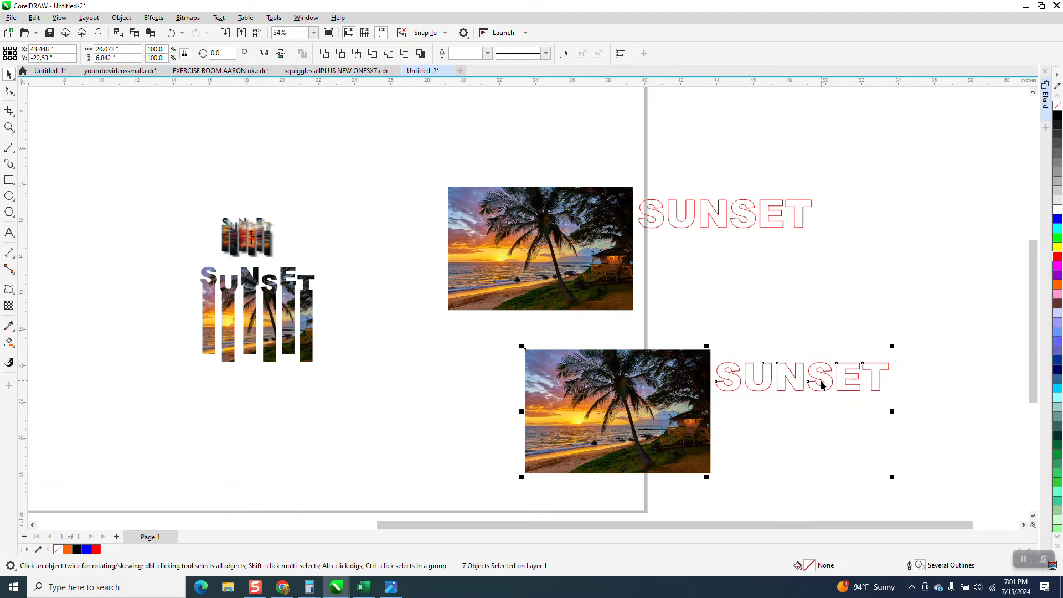
Step: Draw a vertical rectangle about 0.985 by 4.8 inches and center it under the first S, overlapping the letter's base
{"action": "left_click", "coordinate": [9, 128]}
{"action": "left_click_drag", "start_coordinate": [615, 182], "coordinate": [891, 349]}
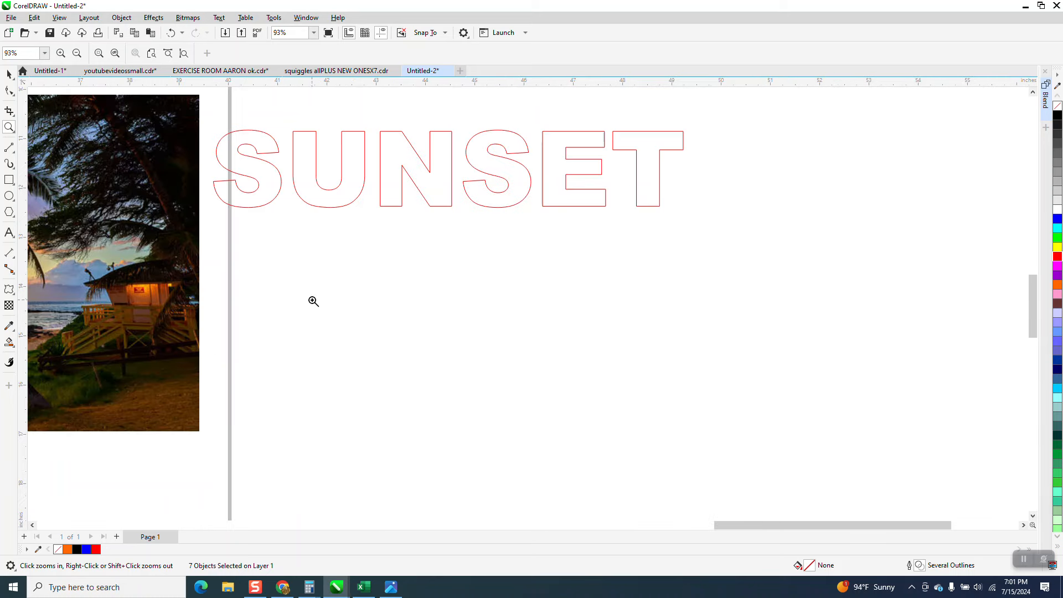
{"action": "left_click", "coordinate": [9, 180]}
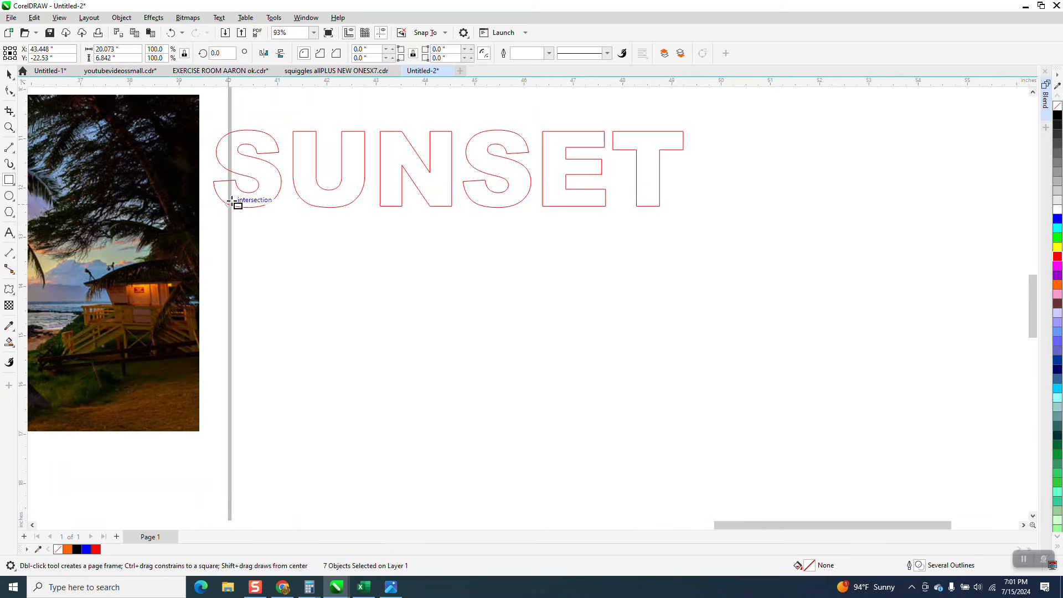
{"action": "left_click_drag", "start_coordinate": [228, 204], "coordinate": [276, 440]}
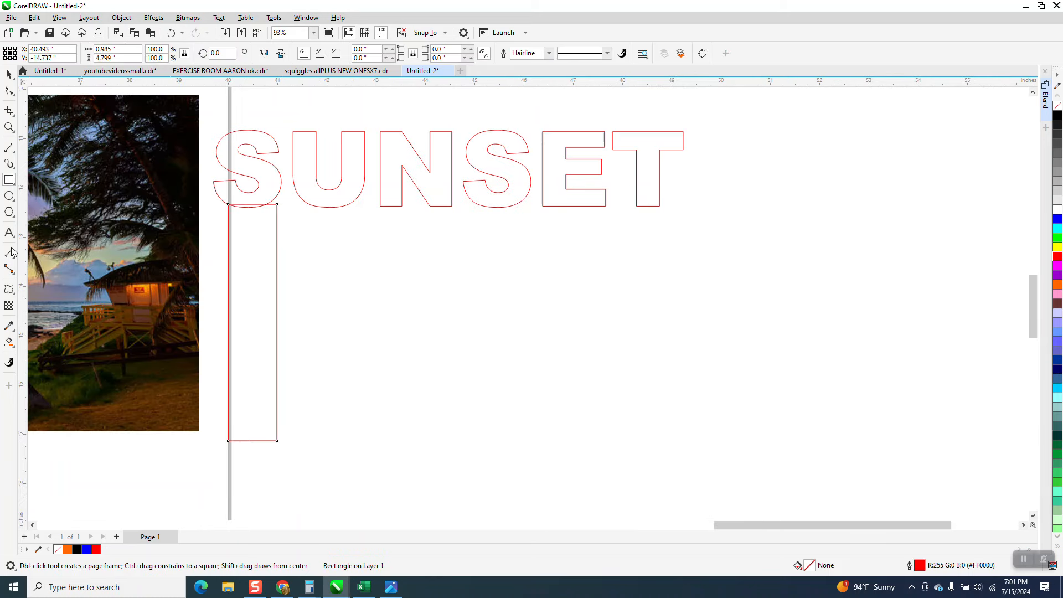
{"action": "left_click", "coordinate": [9, 128]}
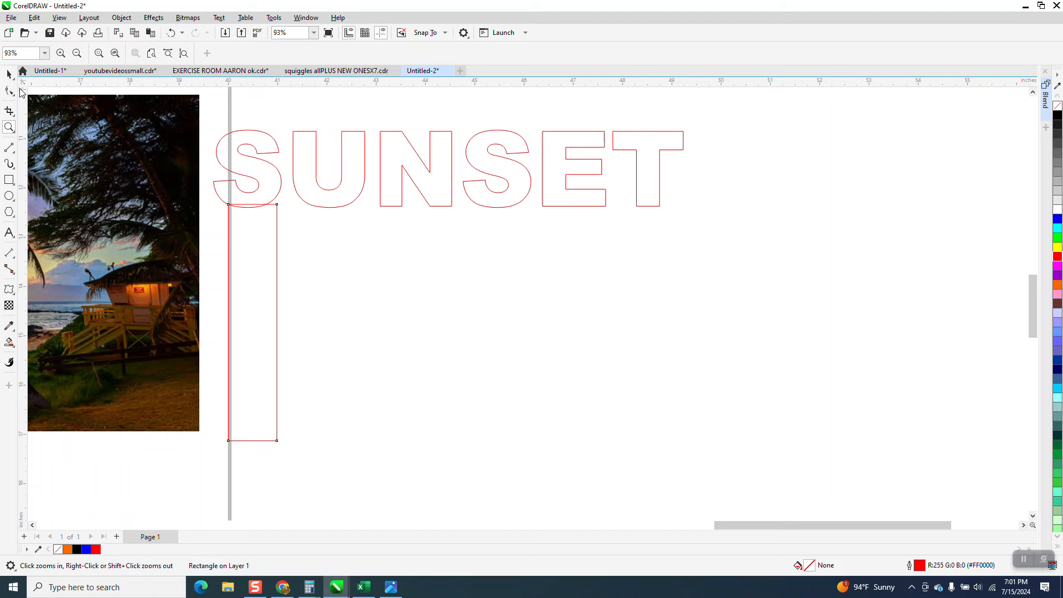
{"action": "left_click_drag", "start_coordinate": [214, 155], "coordinate": [357, 289]}
{"action": "key", "text": "space"}
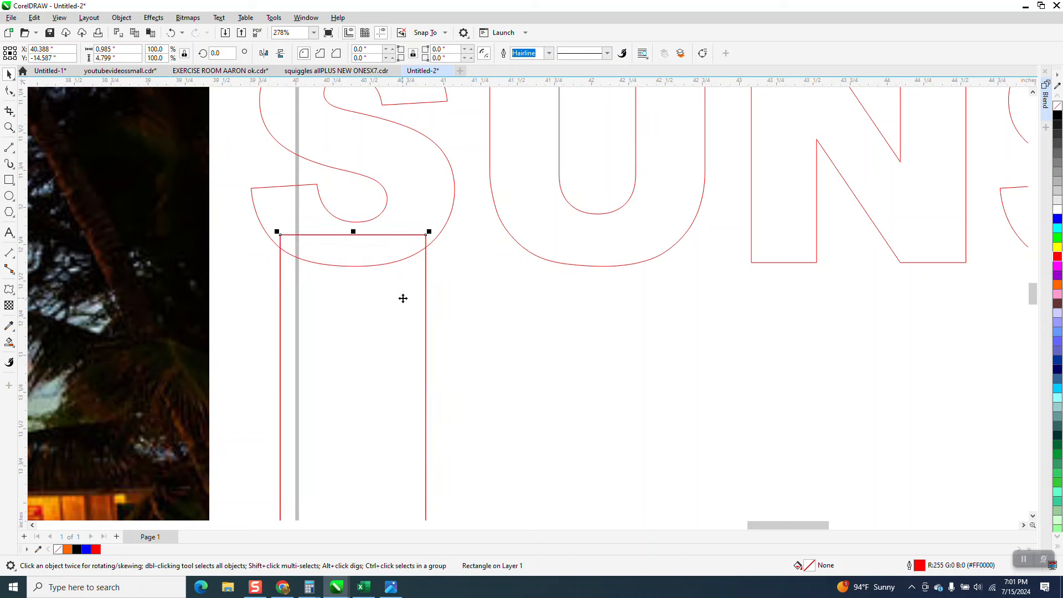
Step: Copy the rectangle under the letters U, N, S, E and T, each overlapping and roughly centered on its letter's base
{"action": "left_click_drag", "start_coordinate": [352, 305], "coordinate": [850, 320]}
{"action": "scroll", "coordinate": [475, 272], "scroll_direction": "down", "scroll_amount": 3}
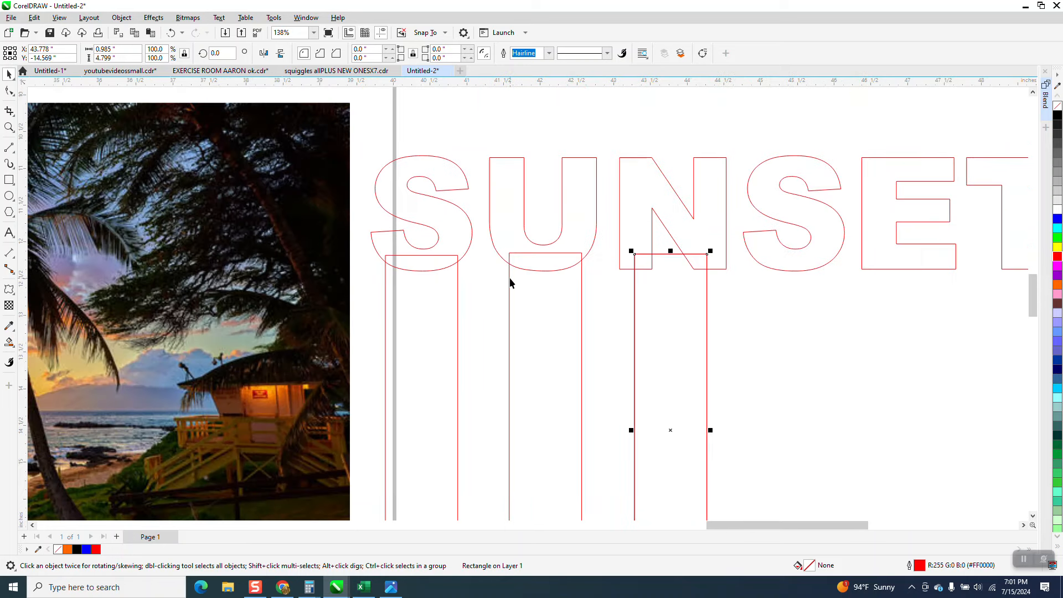
{"action": "left_click_drag", "start_coordinate": [686, 427], "coordinate": [798, 463]}
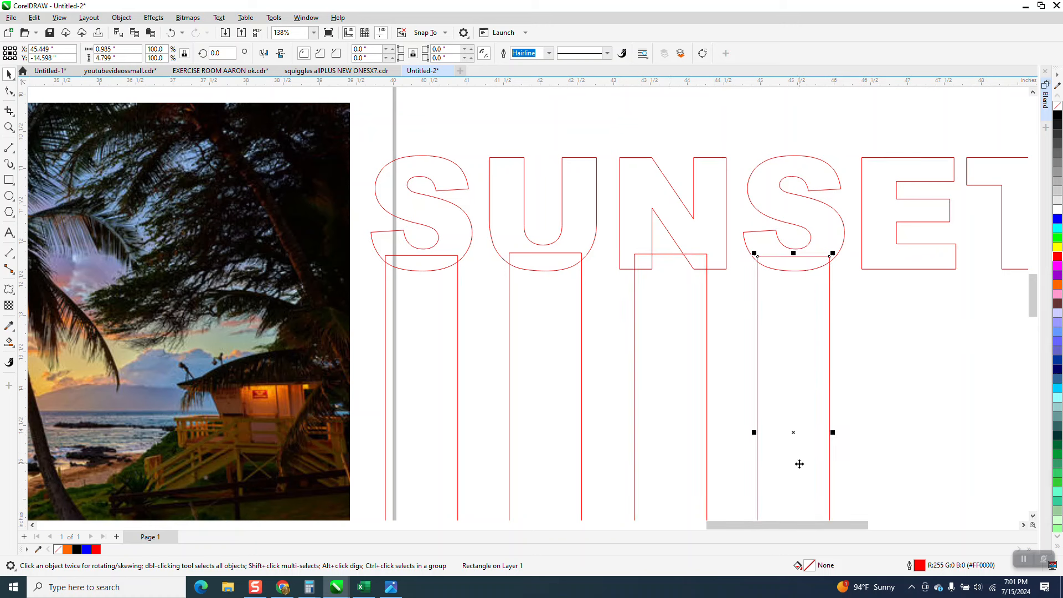
{"action": "key", "text": "ctrl+r"}
{"action": "key", "text": "ctrl+r"}
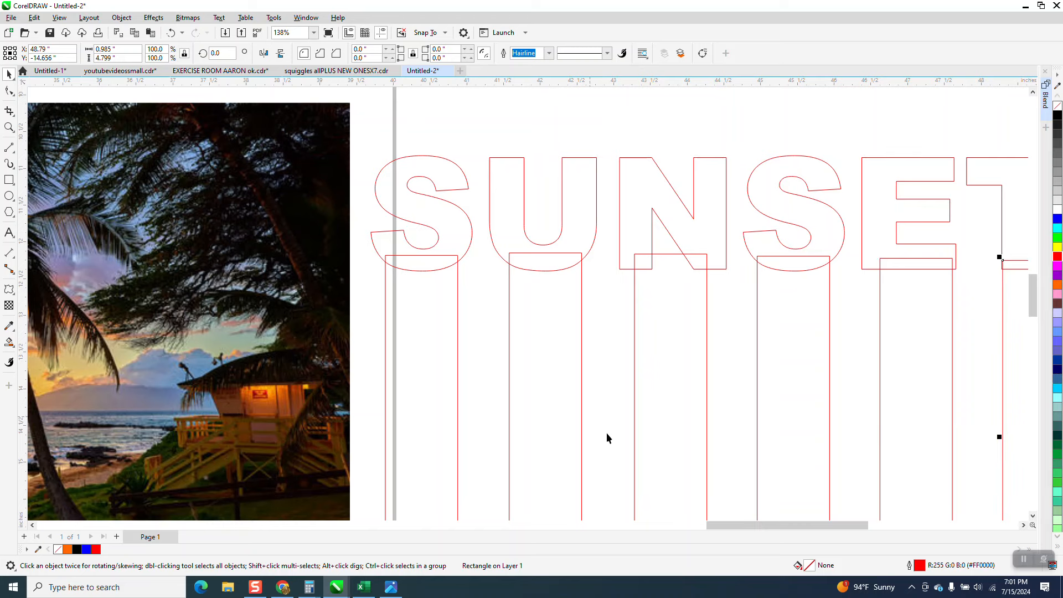
{"action": "mouse_move", "coordinate": [944, 411]}
{"action": "left_mouse_down"}
{"action": "mouse_move", "coordinate": [932, 413]}
{"action": "mouse_move", "coordinate": [941, 415]}
{"action": "left_mouse_up"}
{"action": "scroll", "coordinate": [863, 430], "scroll_direction": "down", "scroll_amount": 2}
{"action": "scroll", "coordinate": [720, 302], "scroll_direction": "down", "scroll_amount": 3}
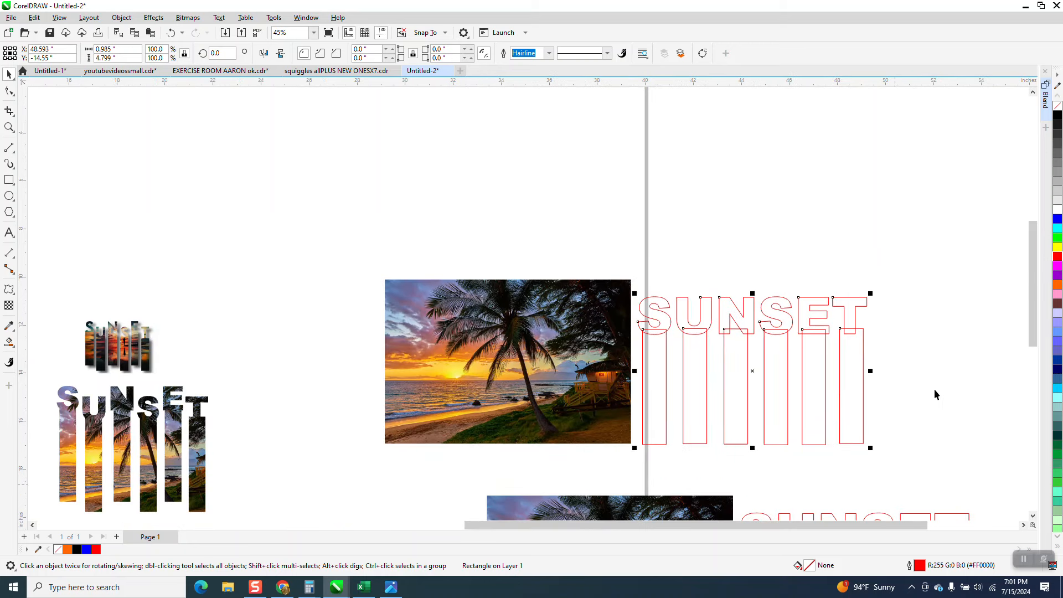
Step: Align the bottom edges of the six rectangles and weld them with the SUNSET letters into one shape
{"action": "left_click_drag", "start_coordinate": [904, 318], "coordinate": [630, 458]}
{"action": "key", "text": "b"}
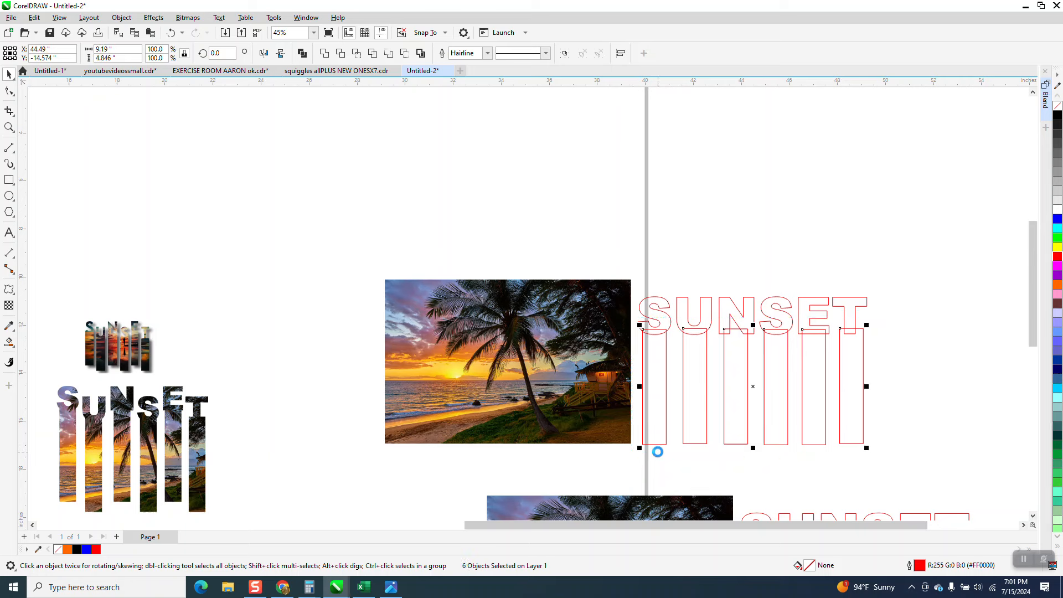
{"action": "left_click_drag", "start_coordinate": [634, 271], "coordinate": [958, 489]}
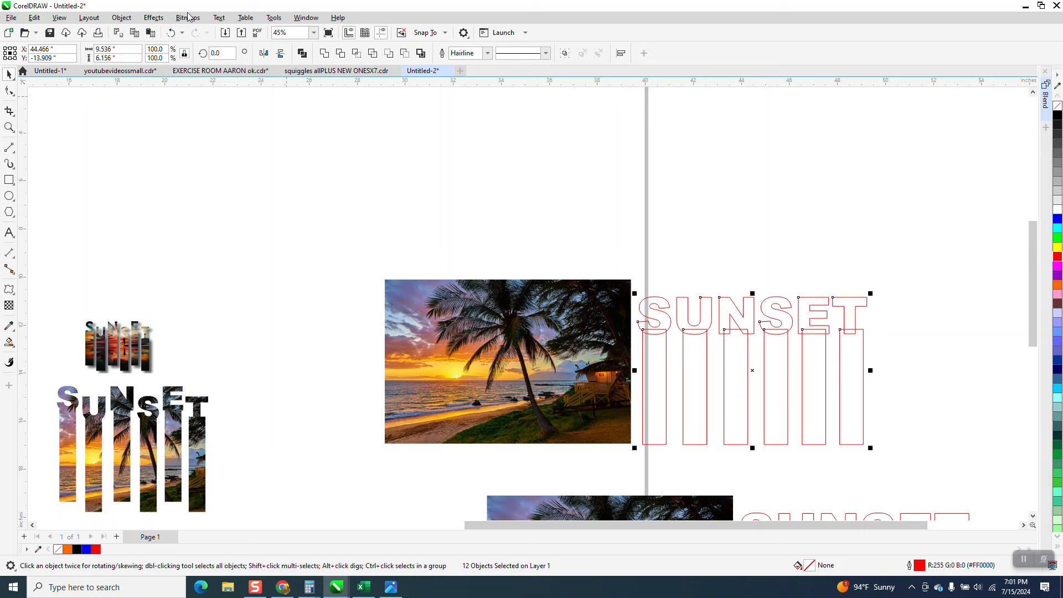
{"action": "left_click", "coordinate": [325, 53]}
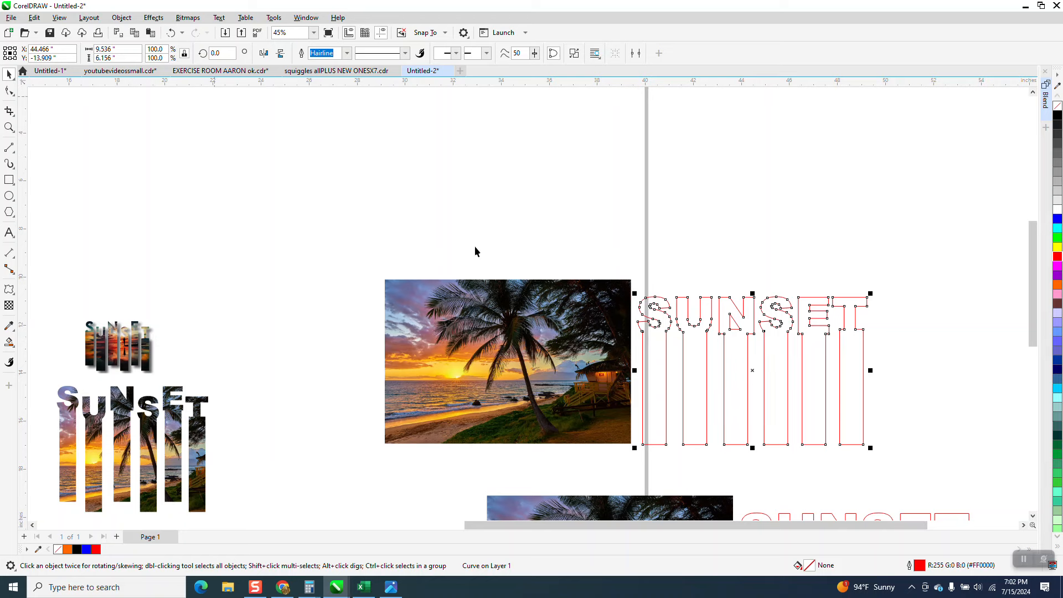
Step: Center the welded SUNSET shape on the upper photo and intersect the two
{"action": "left_click_drag", "start_coordinate": [751, 372], "coordinate": [509, 360]}
{"action": "left_click_drag", "start_coordinate": [363, 248], "coordinate": [684, 468]}
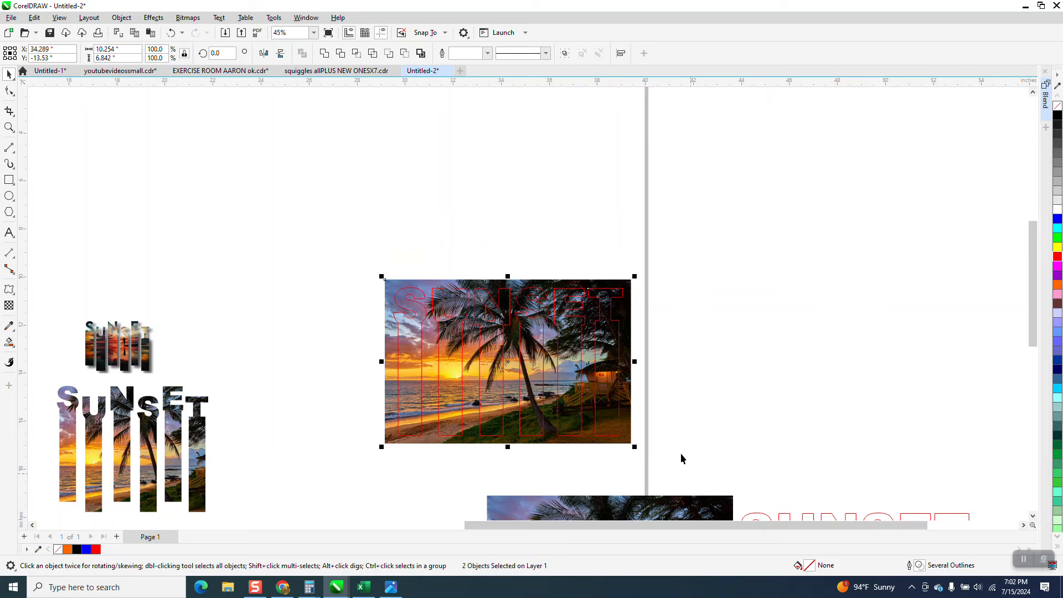
{"action": "left_click", "coordinate": [476, 289]}
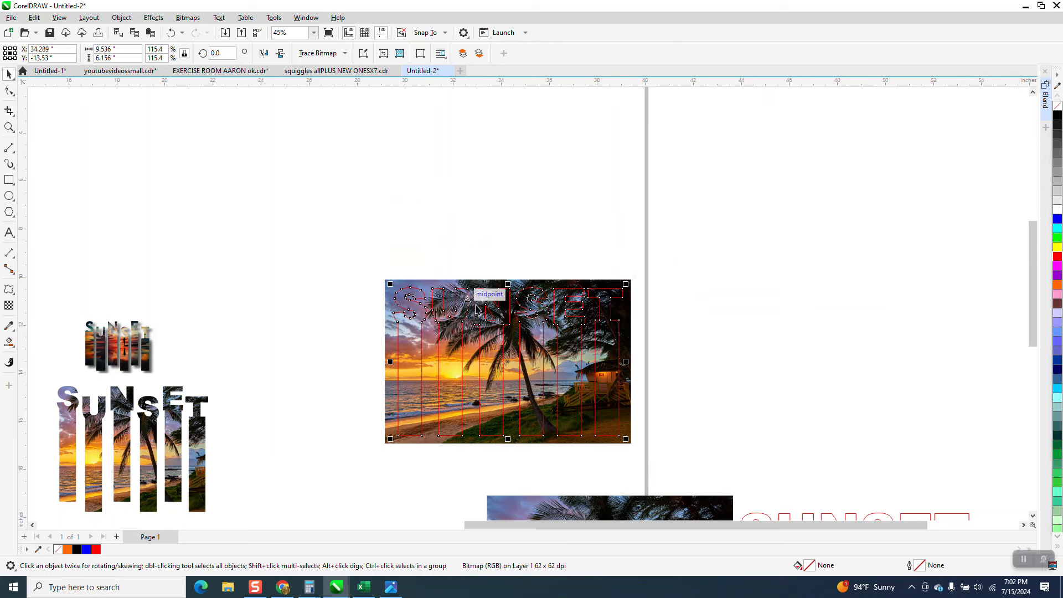
Step: Move the original photo away from the SUNSET cutout and remove the cutout's red outline
{"action": "left_click_drag", "start_coordinate": [510, 355], "coordinate": [774, 243]}
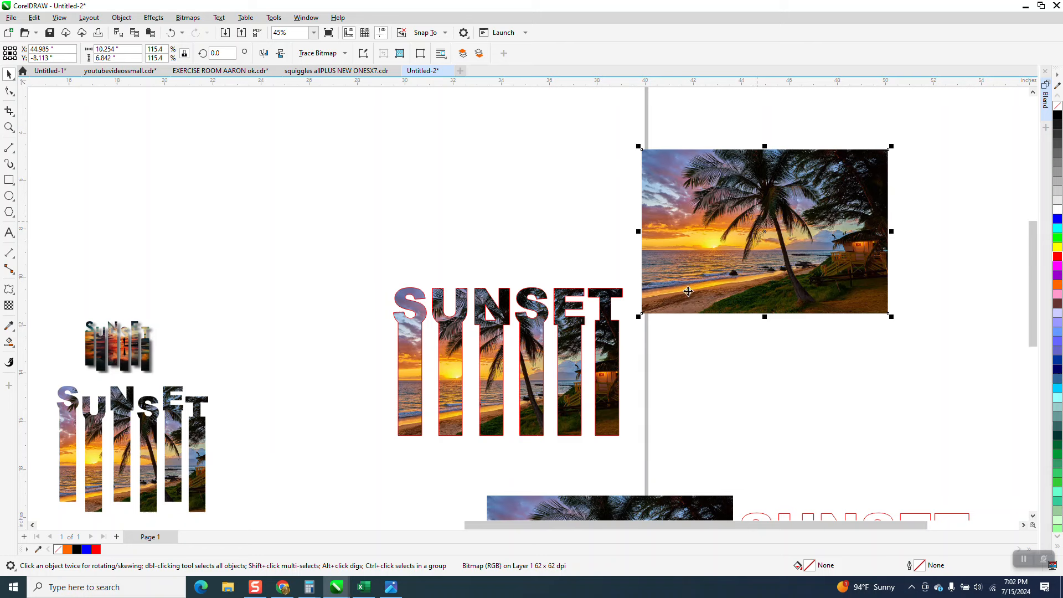
{"action": "left_click_drag", "start_coordinate": [374, 254], "coordinate": [718, 486]}
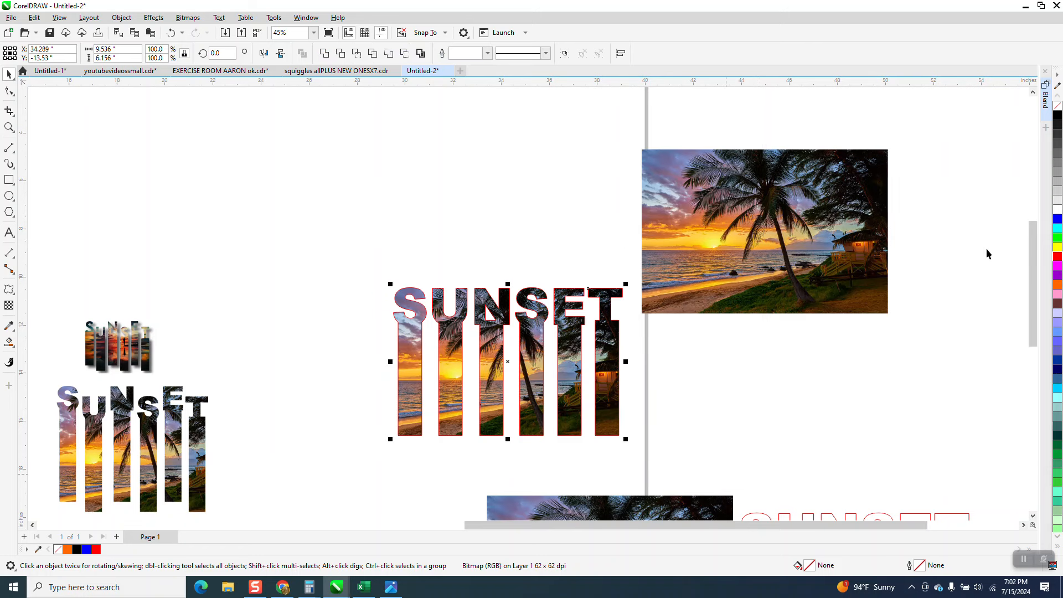
{"action": "right_click", "coordinate": [1057, 107]}
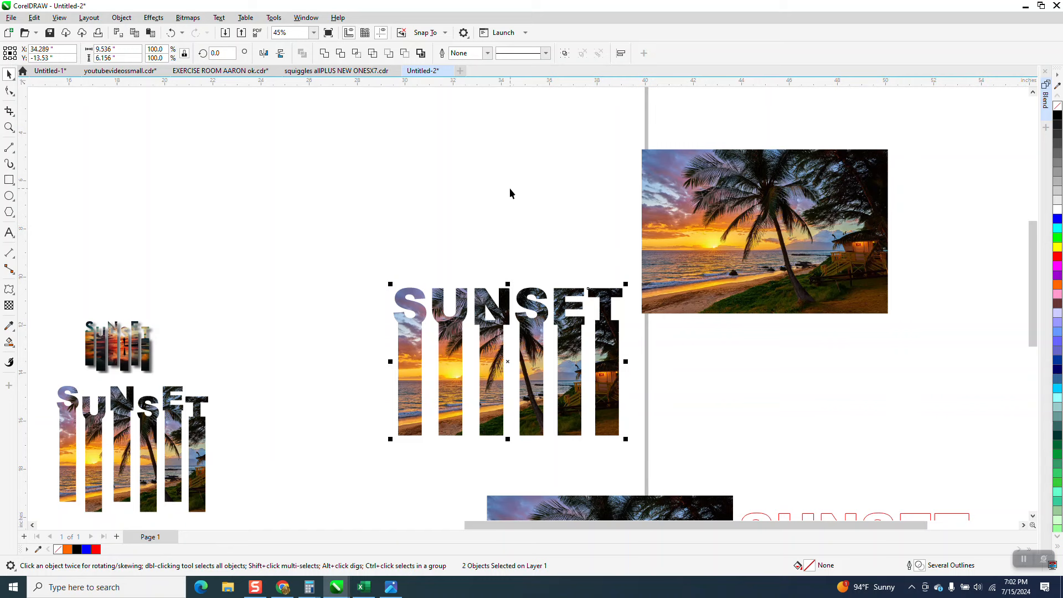
Step: Undo the outline removal, the photo move and the intersection, back to the welded SUNSET shape beside the photo
{"action": "scroll", "coordinate": [438, 129], "scroll_direction": "down", "scroll_amount": 1}
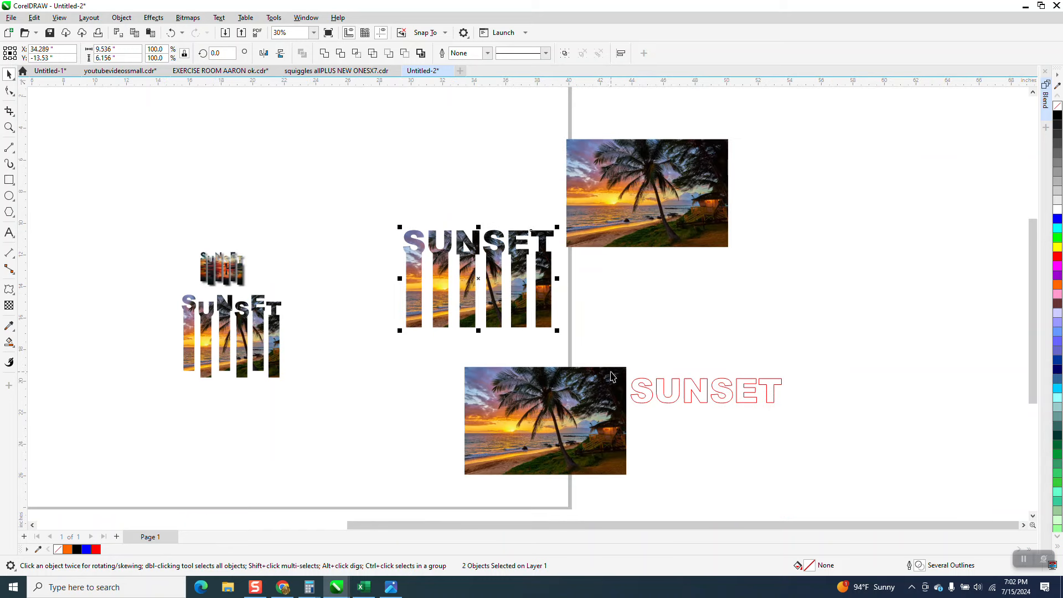
{"action": "key", "text": "ctrl+z"}
{"action": "key", "text": "ctrl+z"}
{"action": "key", "text": "ctrl+z"}
{"action": "key", "text": "ctrl+z"}
Step: Break the welded SUNSET shape apart into separate letter curves
{"action": "left_click", "coordinate": [584, 257]}
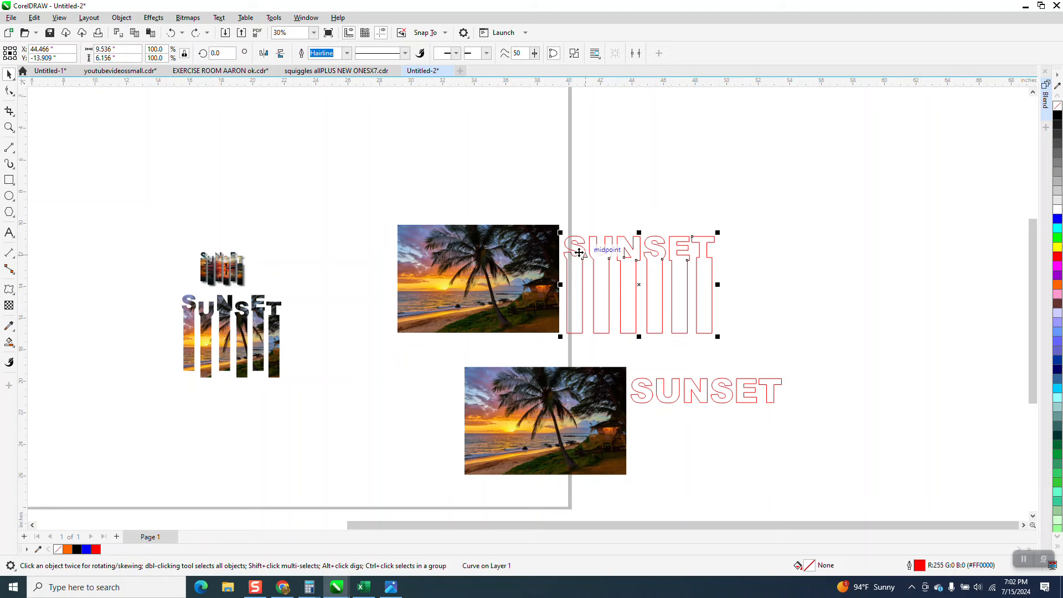
{"action": "left_click", "coordinate": [120, 18]}
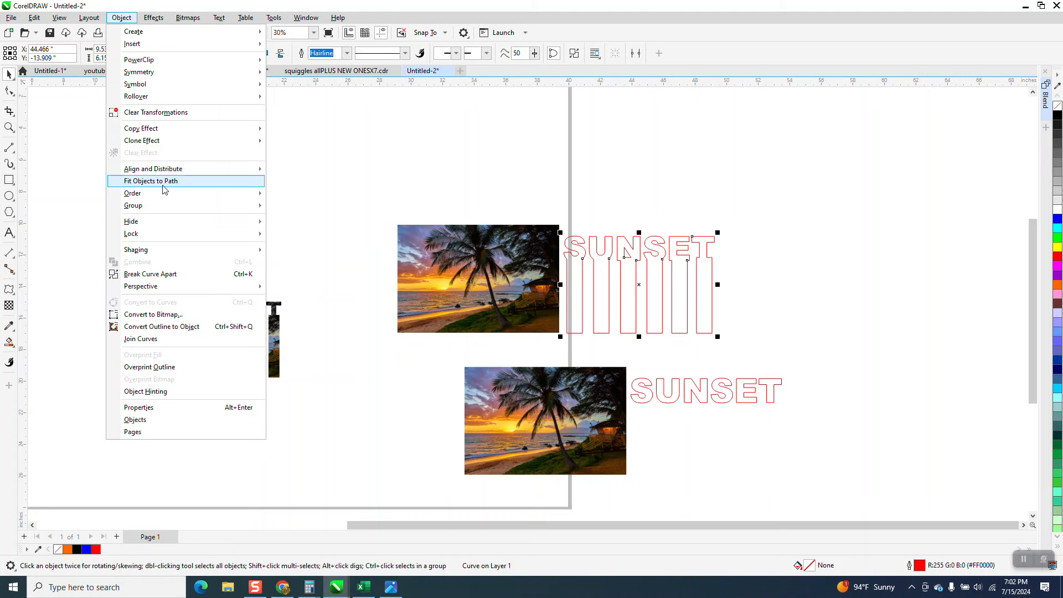
{"action": "left_click", "coordinate": [175, 275]}
{"action": "left_click", "coordinate": [546, 182]}
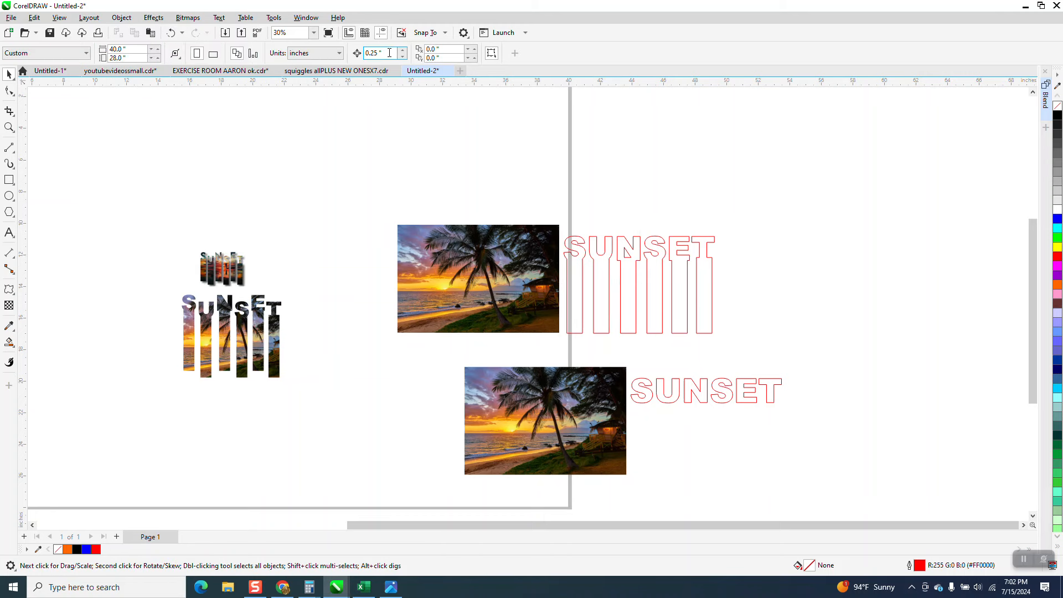
Step: Stagger the letters by moving the U, the second S and the T, with their bars, 0.5 inches down
{"action": "left_click", "coordinate": [599, 271]}
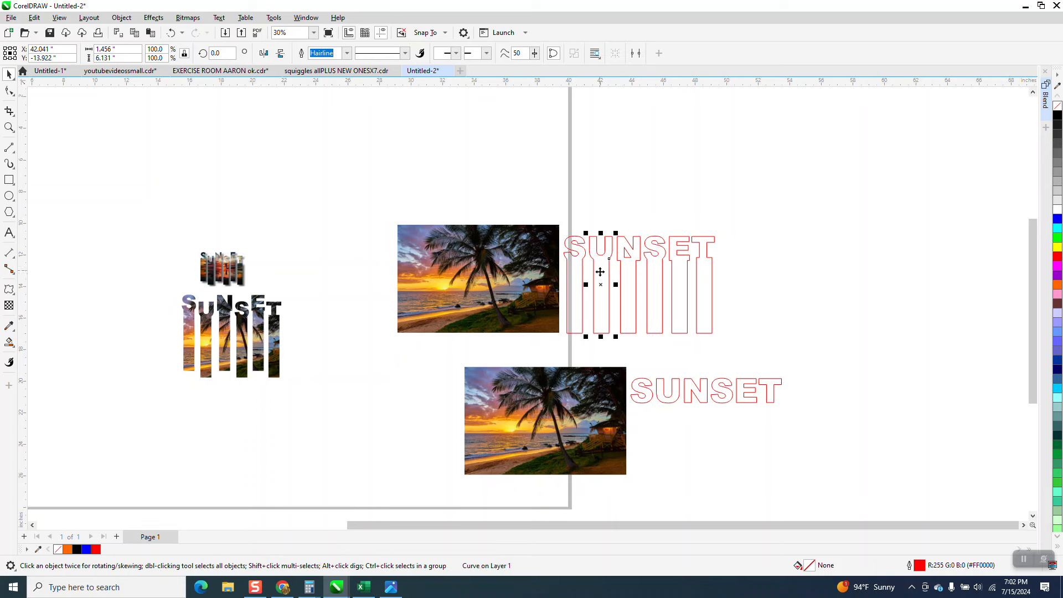
{"action": "key", "text": "Down"}
{"action": "left_click", "coordinate": [649, 271]}
{"action": "key", "text": "Down"}
{"action": "left_click", "coordinate": [709, 287]}
{"action": "key", "text": "Down"}
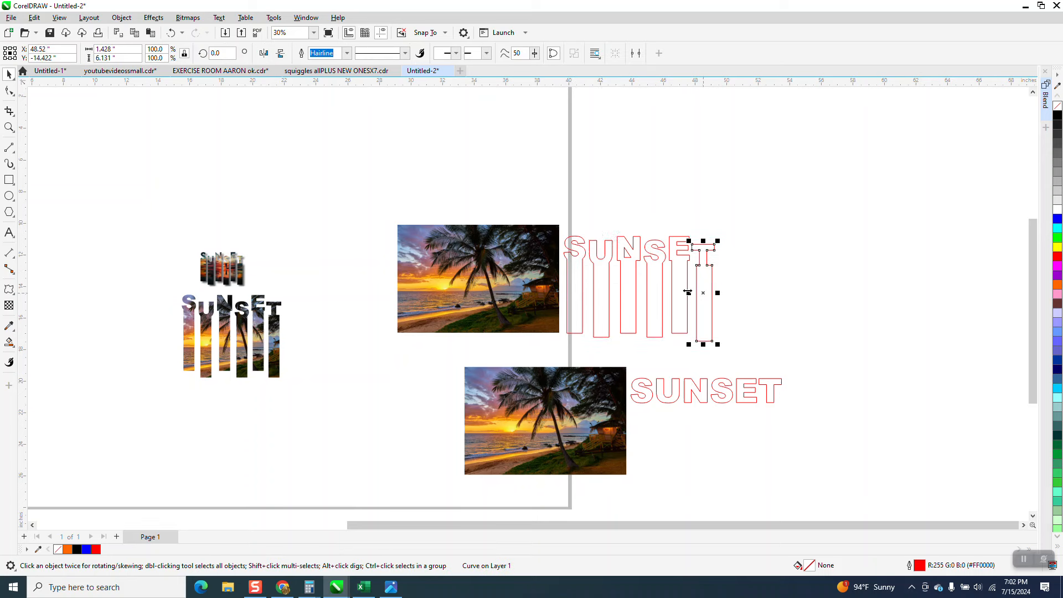
{"action": "left_click", "coordinate": [650, 289]}
{"action": "left_click", "coordinate": [604, 297]}
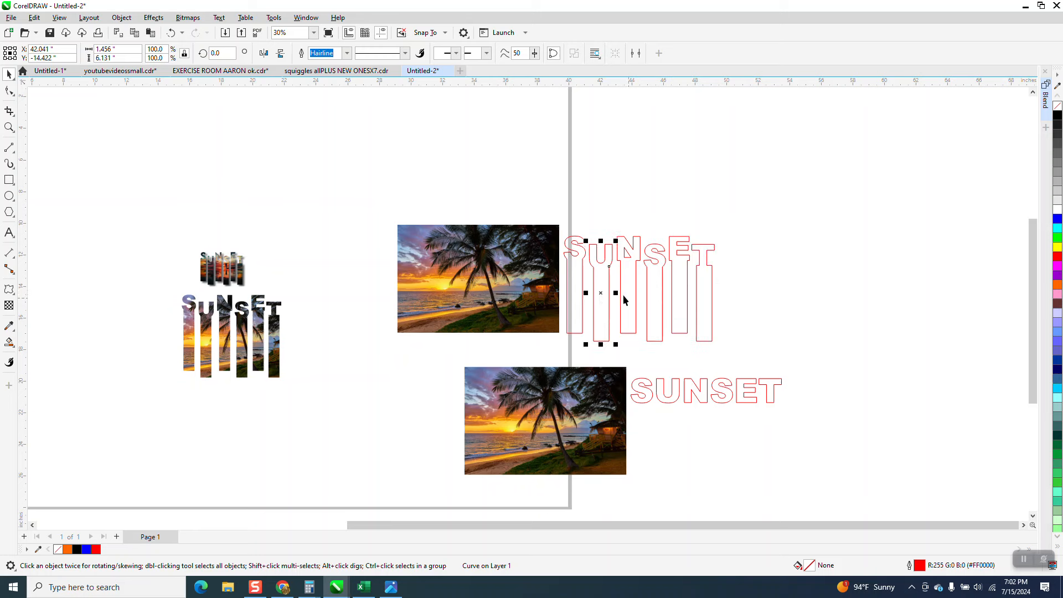
Step: Place all the staggered SUNSET outline pieces over the upper photo and group them
{"action": "left_click_drag", "start_coordinate": [732, 368], "coordinate": [734, 369]}
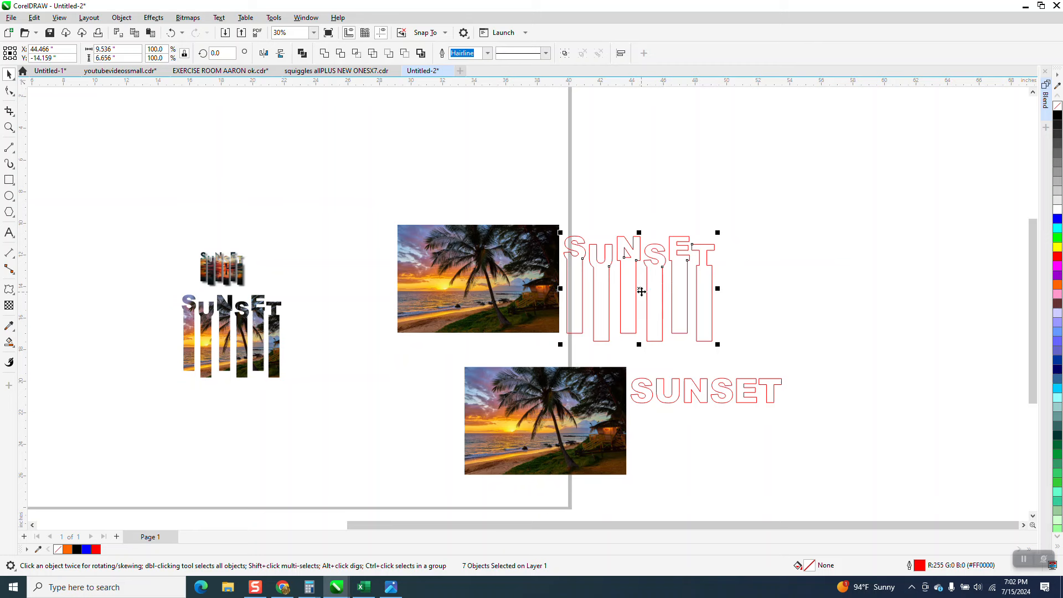
{"action": "left_click_drag", "start_coordinate": [641, 290], "coordinate": [479, 278]}
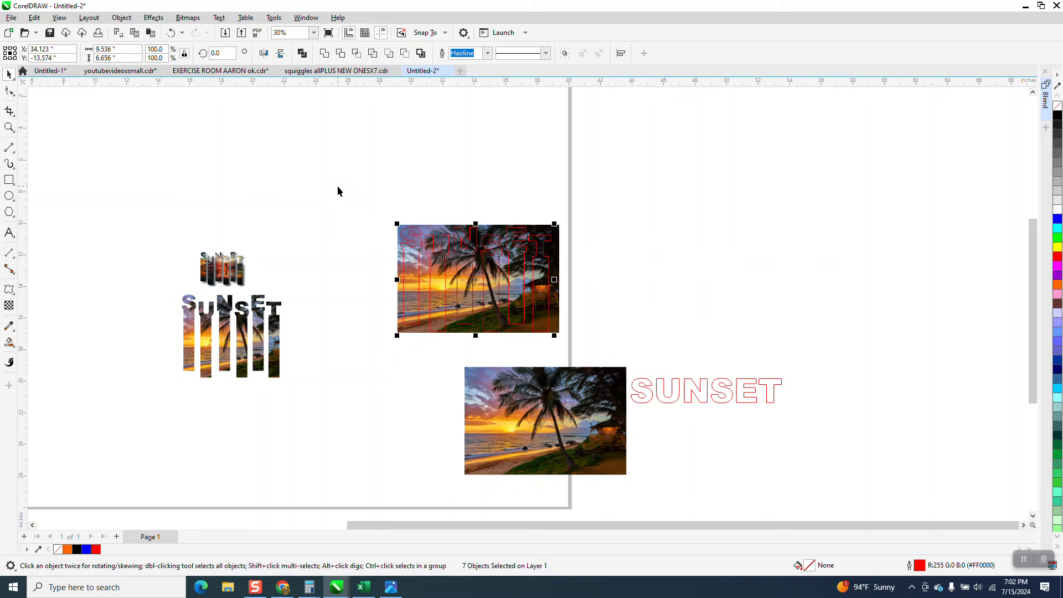
{"action": "left_click", "coordinate": [122, 17]}
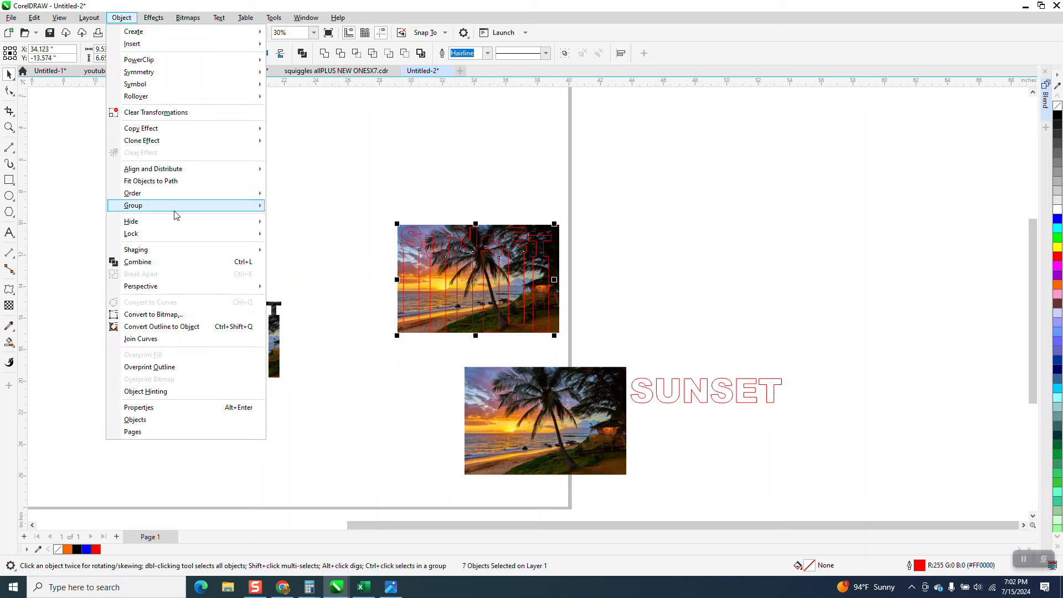
{"action": "mouse_move", "coordinate": [149, 208]}
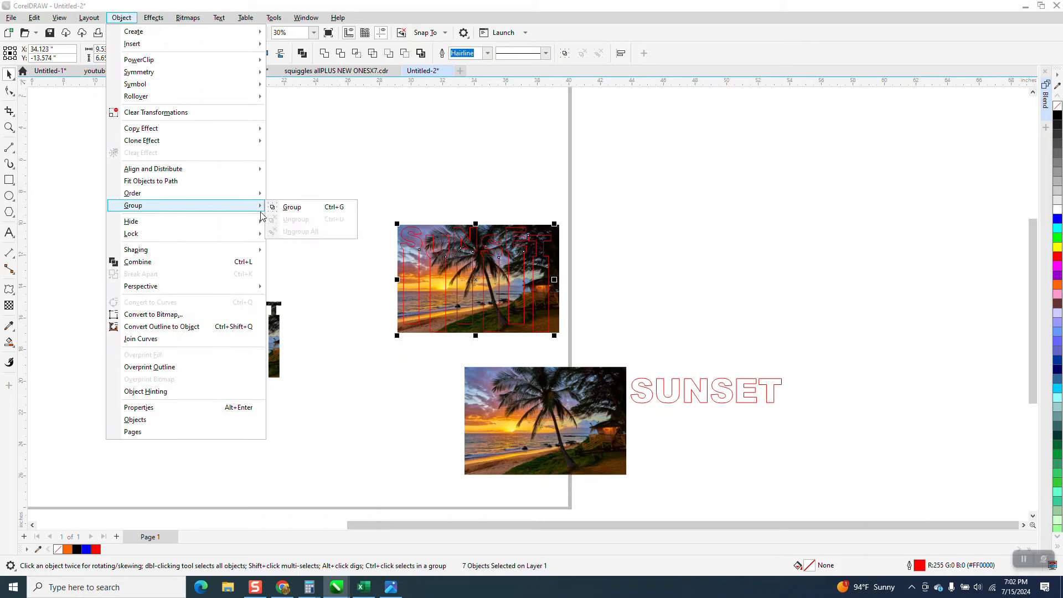
{"action": "left_click", "coordinate": [292, 207]}
Step: Intersect the SUNSET group with the upper photo and move the red outlines and the original photo off the resulting cutout
{"action": "left_click_drag", "start_coordinate": [376, 202], "coordinate": [584, 344]}
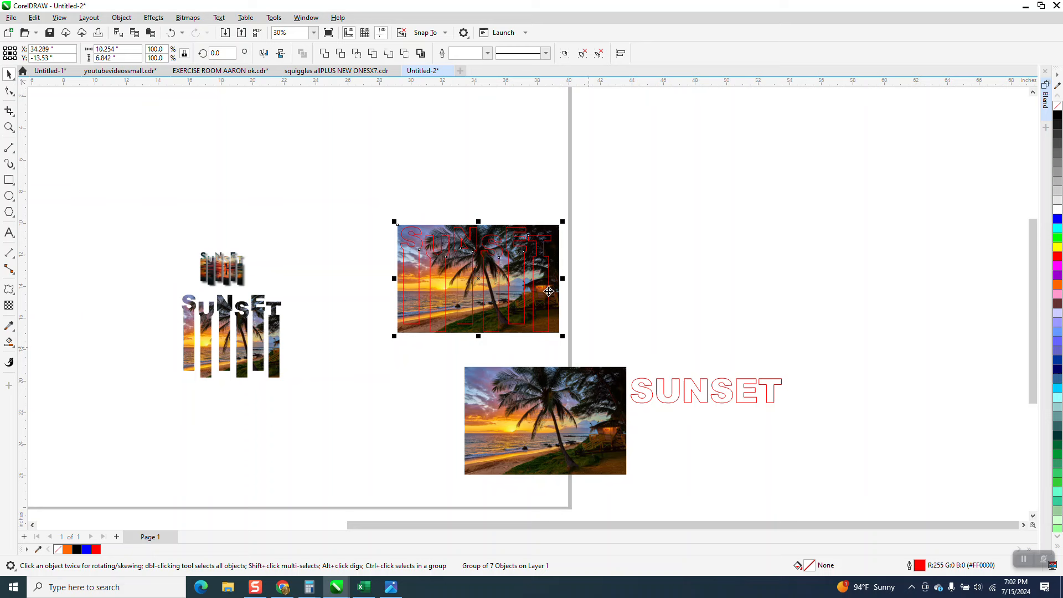
{"action": "left_click", "coordinate": [357, 53]}
{"action": "left_click_drag", "start_coordinate": [457, 281], "coordinate": [466, 159]}
{"action": "left_click_drag", "start_coordinate": [482, 274], "coordinate": [676, 200]}
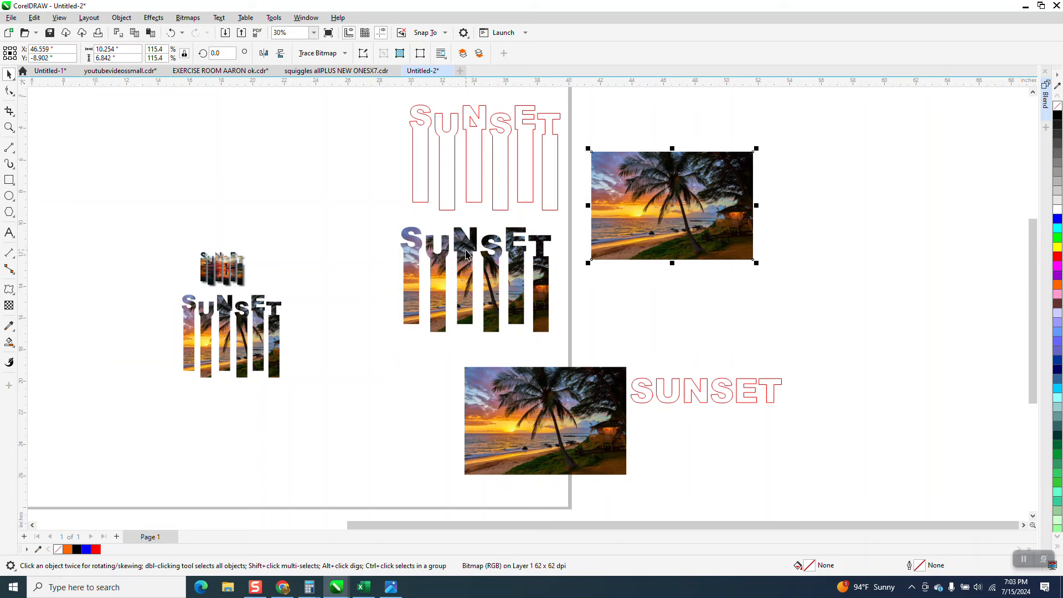
Step: Check the cutout up close and move the red SUNSET outline group to the empty area beside the upper photo
{"action": "left_click", "coordinate": [9, 128]}
{"action": "left_click_drag", "start_coordinate": [451, 233], "coordinate": [510, 273]}
{"action": "scroll", "coordinate": [510, 272], "scroll_direction": "down", "scroll_amount": 6}
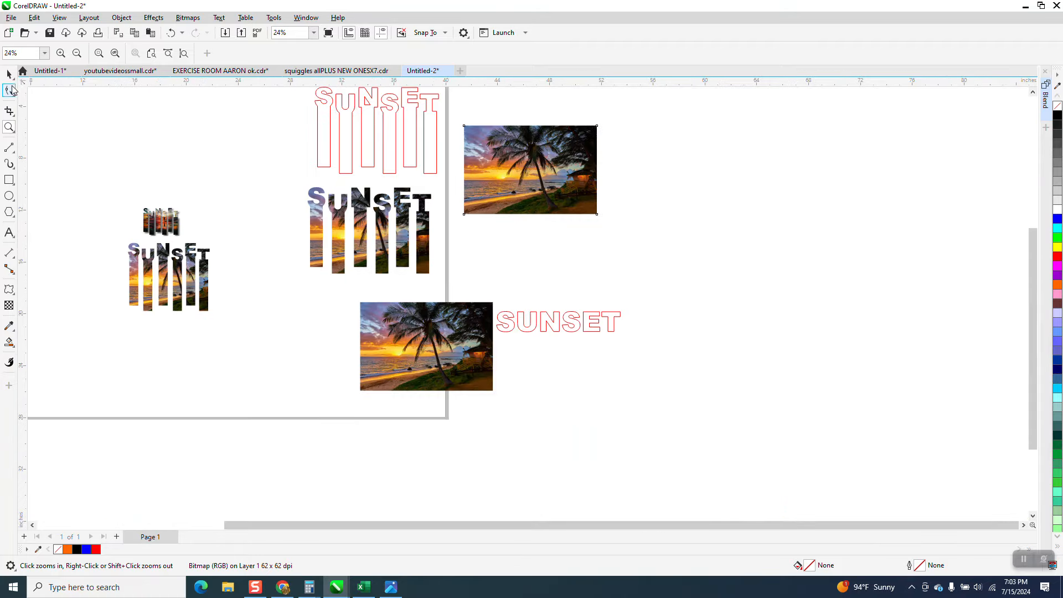
{"action": "left_click", "coordinate": [9, 74]}
{"action": "left_click", "coordinate": [372, 138]}
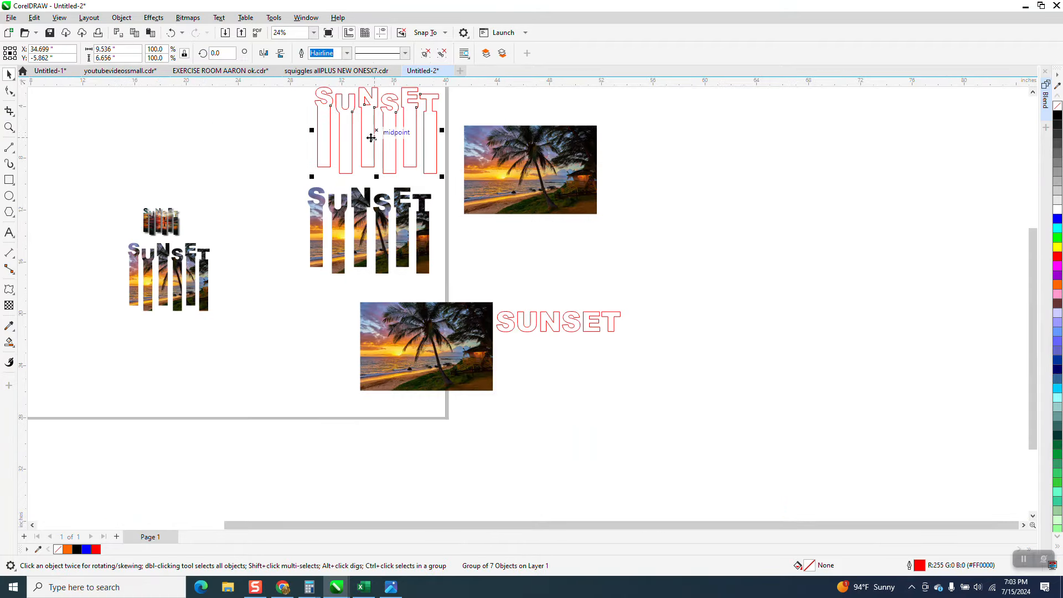
{"action": "scroll", "coordinate": [372, 139], "scroll_direction": "down", "scroll_amount": 1}
{"action": "left_click_drag", "start_coordinate": [396, 152], "coordinate": [634, 183]}
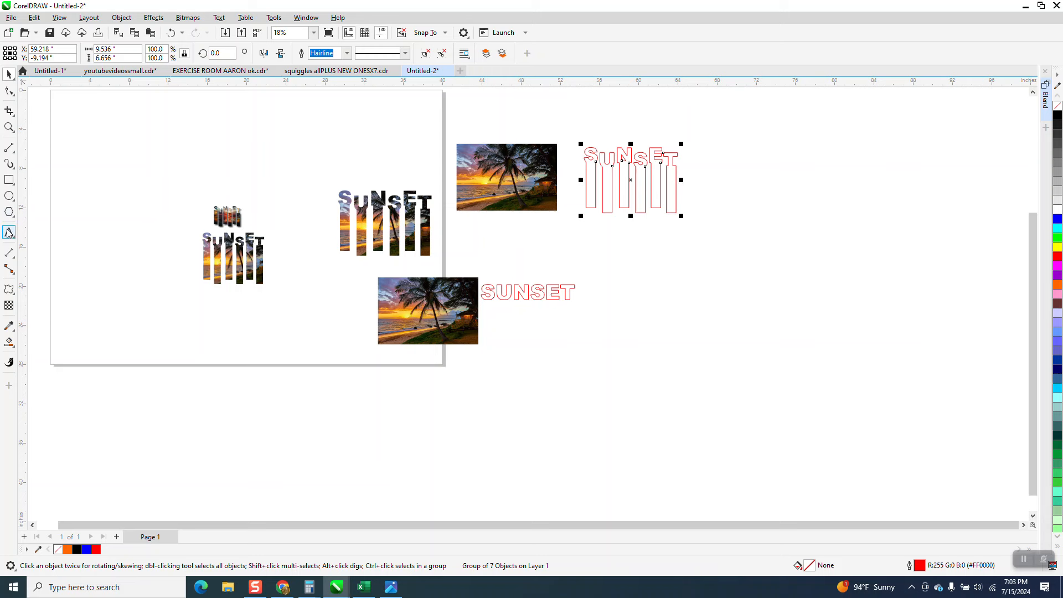
{"action": "mouse_move", "coordinate": [632, 188]}
{"action": "left_mouse_down"}
{"action": "mouse_move", "coordinate": [507, 188]}
{"action": "mouse_move", "coordinate": [630, 188]}
{"action": "left_mouse_up"}
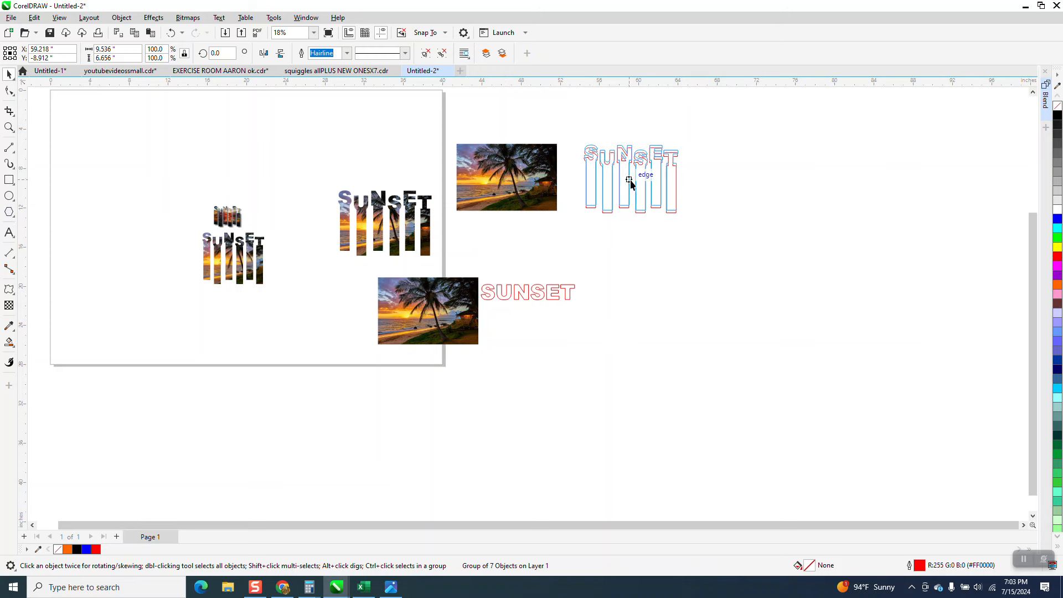
Step: Smart-fill all six SUNSET letter-and-bar outlines with blue and no outline
{"action": "left_click", "coordinate": [9, 127]}
{"action": "left_click_drag", "start_coordinate": [547, 150], "coordinate": [791, 270]}
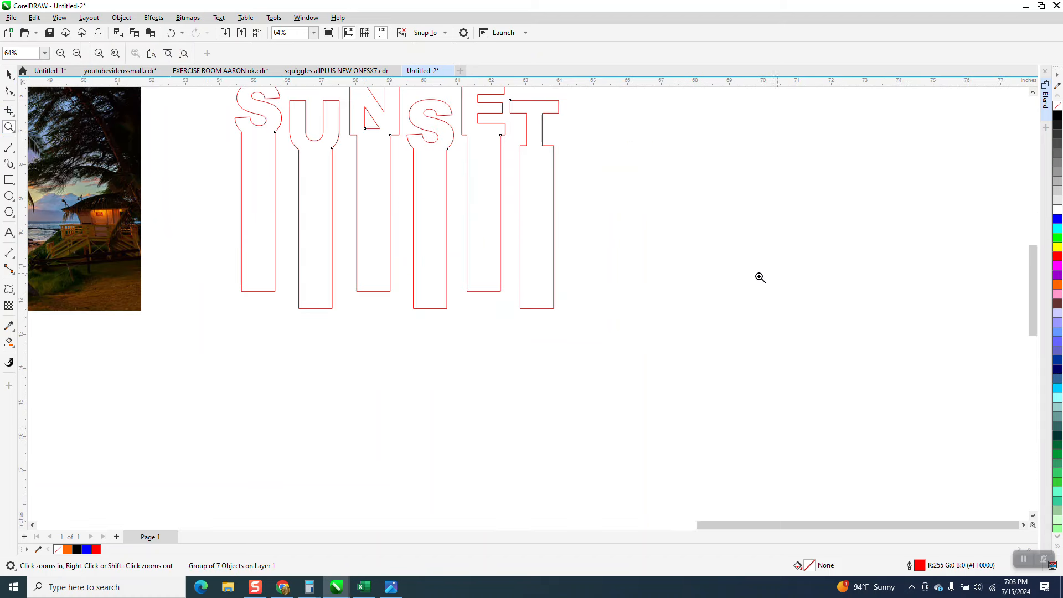
{"action": "left_click", "coordinate": [9, 342]}
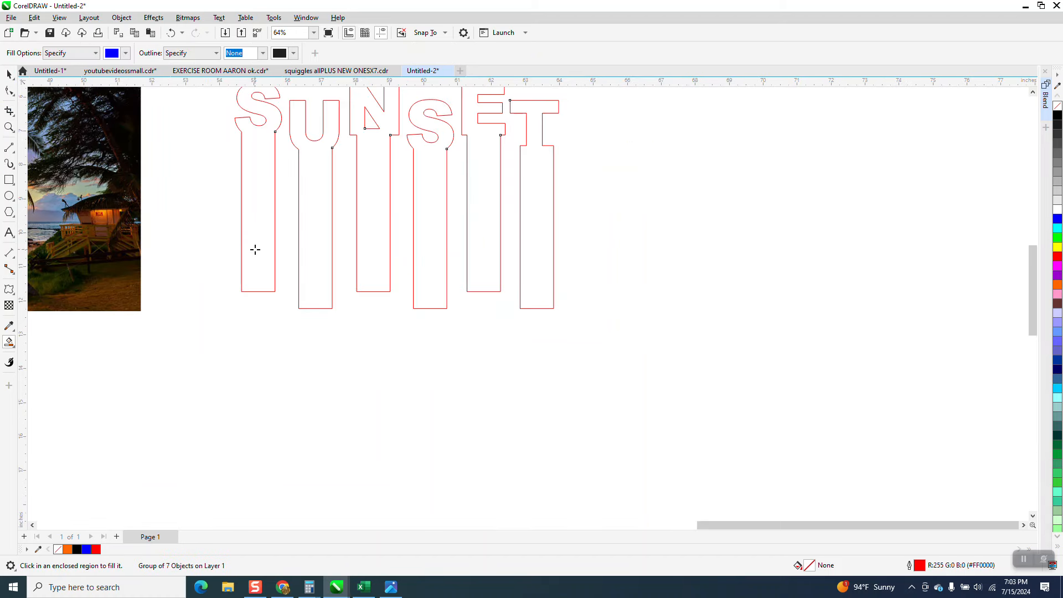
{"action": "left_click", "coordinate": [269, 218]}
{"action": "left_click", "coordinate": [317, 205]}
{"action": "left_click", "coordinate": [368, 191]}
{"action": "left_click", "coordinate": [419, 187]}
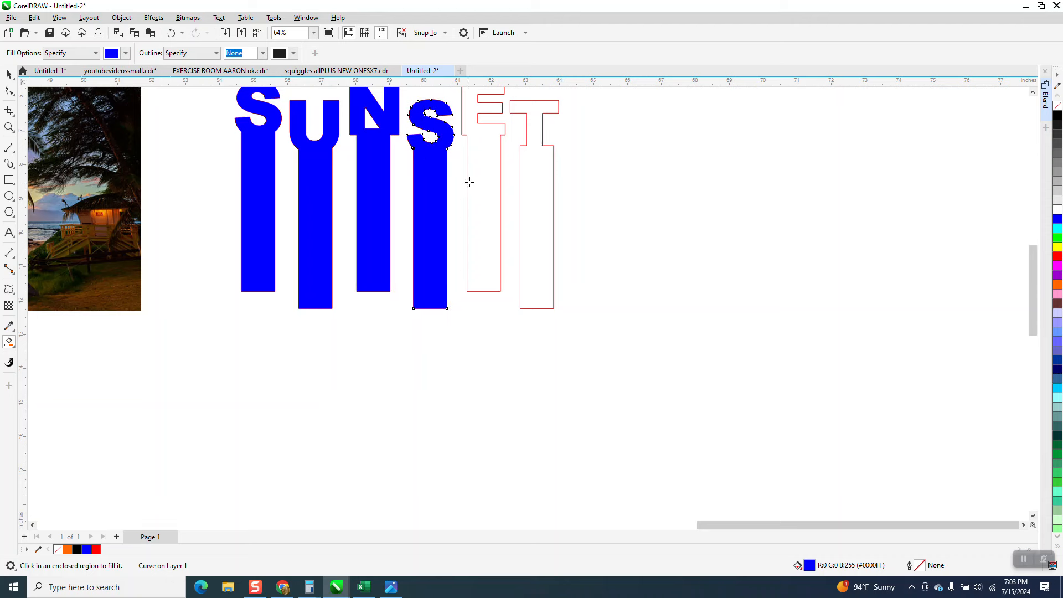
{"action": "left_click", "coordinate": [483, 185]}
{"action": "left_click", "coordinate": [546, 194]}
{"action": "scroll", "coordinate": [643, 284], "scroll_direction": "down", "scroll_amount": 3}
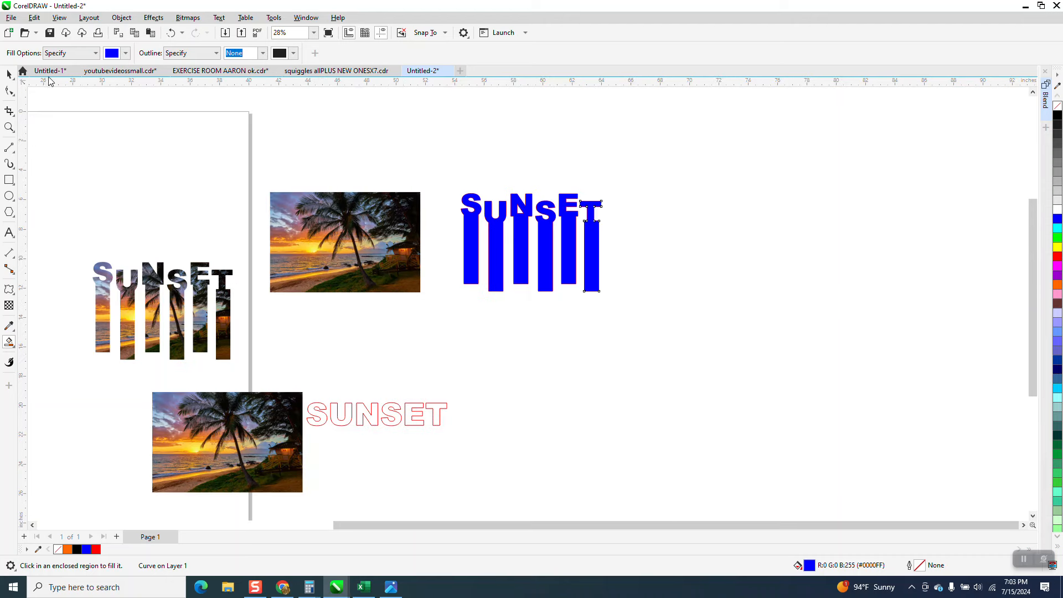
Step: Move the six blue letter shapes one by one 5 inches straight down, off the red outlines
{"action": "left_click", "coordinate": [10, 73]}
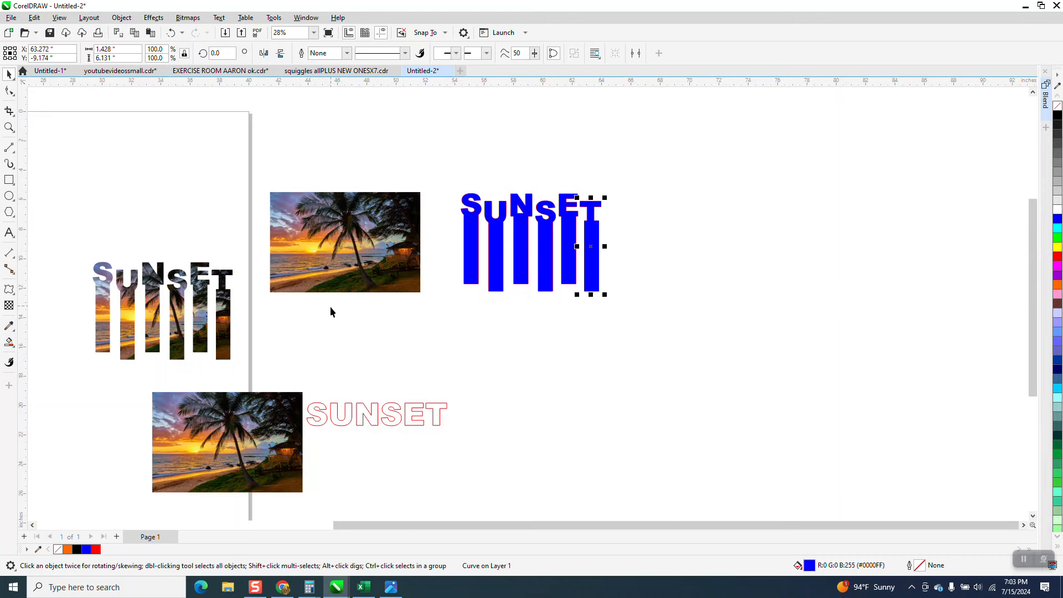
{"action": "key", "text": "Down"}
{"action": "key", "text": "Up"}
{"action": "left_click", "coordinate": [539, 148]}
{"action": "left_click_drag", "start_coordinate": [387, 54], "coordinate": [343, 59]}
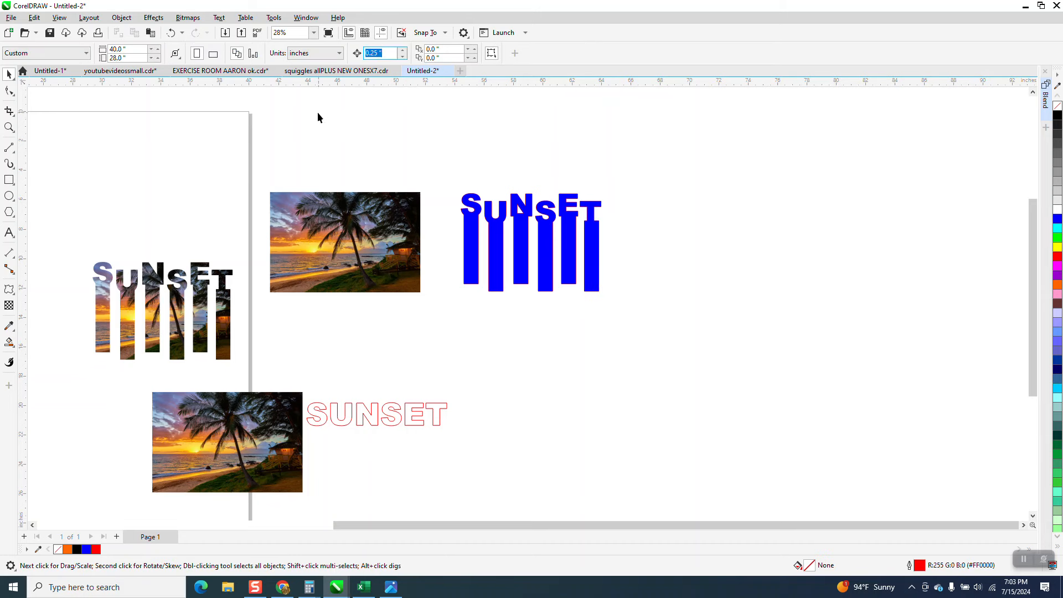
{"action": "left_click", "coordinate": [588, 260]}
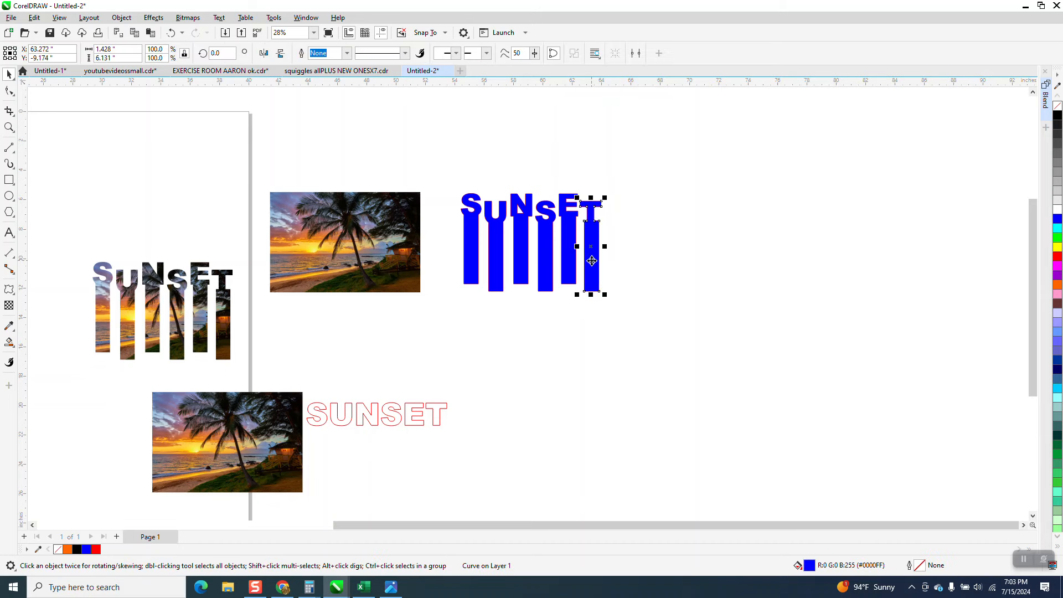
{"action": "key", "text": "Down"}
{"action": "left_click", "coordinate": [566, 259]}
{"action": "key", "text": "Down"}
{"action": "left_click", "coordinate": [548, 265]}
{"action": "key", "text": "Down"}
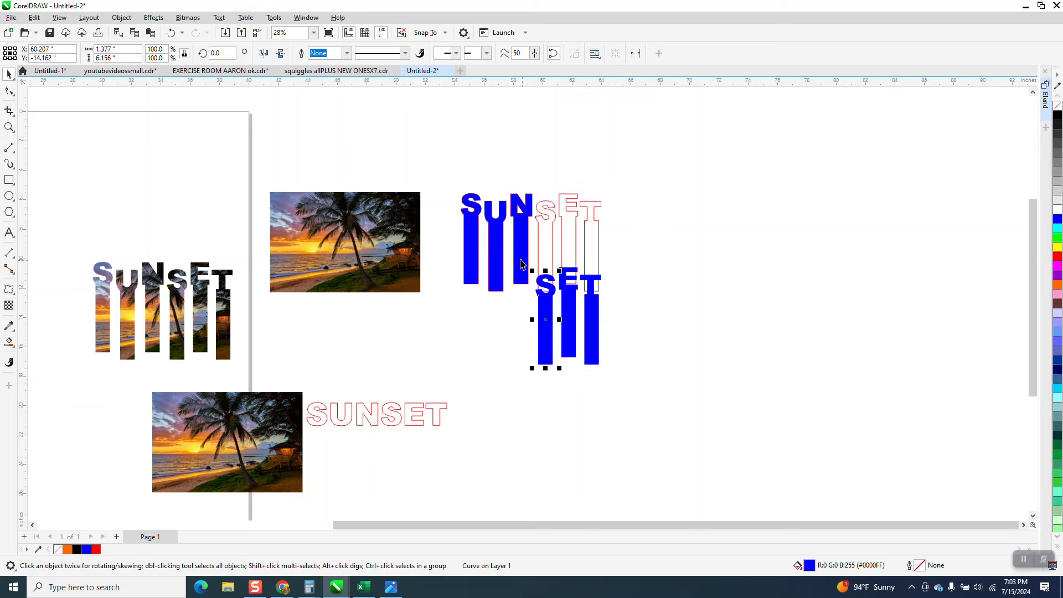
{"action": "left_click", "coordinate": [522, 265]}
{"action": "key", "text": "Down"}
{"action": "left_click_drag", "start_coordinate": [481, 261], "coordinate": [482, 335]}
Step: Delete the leftover red outline version of the staggered SUNSET letters
{"action": "left_click_drag", "start_coordinate": [450, 172], "coordinate": [668, 350]}
{"action": "key", "text": "ctrl+g"}
{"action": "key", "text": "Delete"}
Step: Group the six blue SUNSET letter shapes
{"action": "left_click_drag", "start_coordinate": [663, 390], "coordinate": [663, 390]}
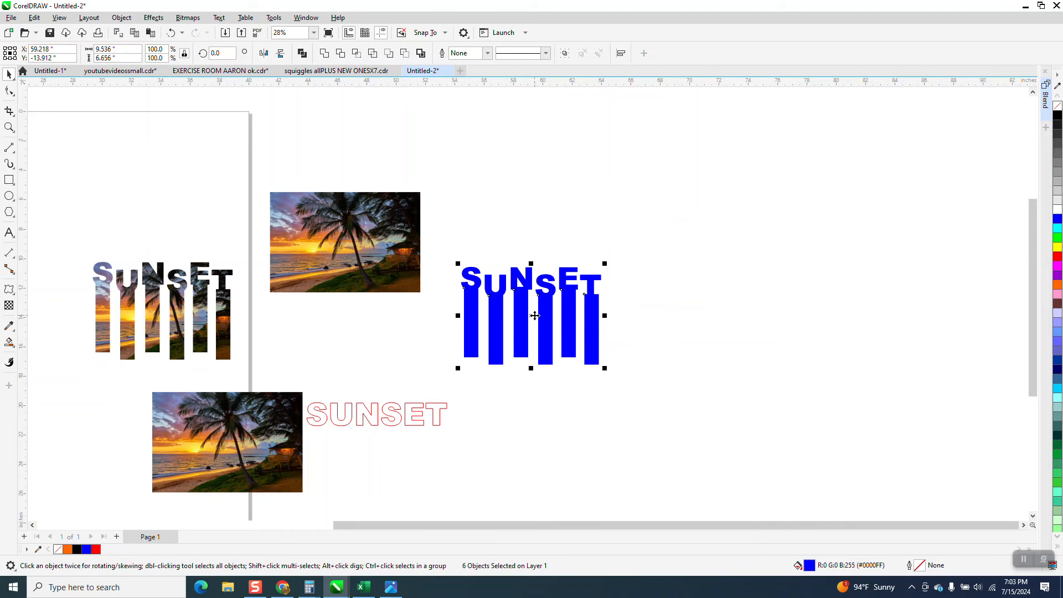
{"action": "left_click", "coordinate": [121, 17]}
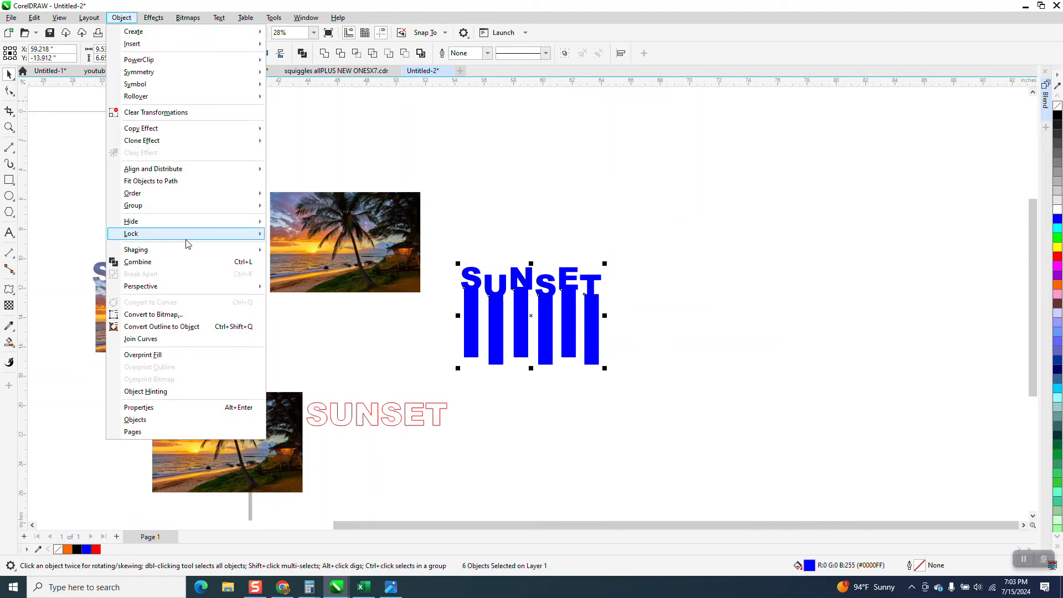
{"action": "mouse_move", "coordinate": [160, 250]}
{"action": "mouse_move", "coordinate": [159, 206]}
{"action": "left_click", "coordinate": [291, 205]}
Step: Place the blue SUNSET group over the upper photo and intersect the two
{"action": "left_click_drag", "start_coordinate": [520, 321], "coordinate": [335, 247]}
{"action": "left_click", "coordinate": [9, 127]}
{"action": "left_click_drag", "start_coordinate": [258, 162], "coordinate": [522, 341]}
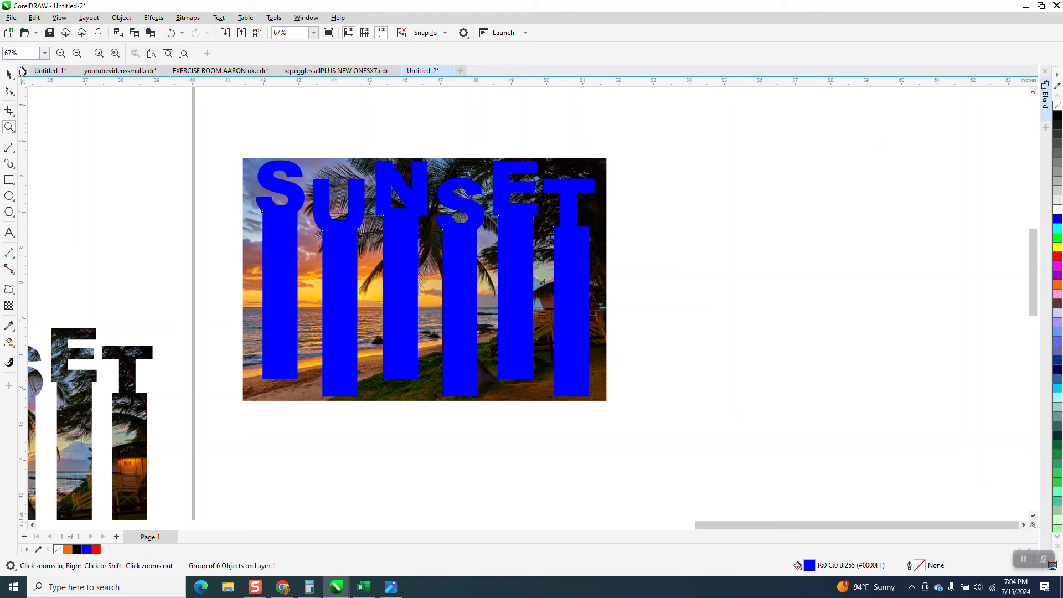
{"action": "left_click", "coordinate": [8, 74]}
{"action": "left_click_drag", "start_coordinate": [212, 128], "coordinate": [674, 426]}
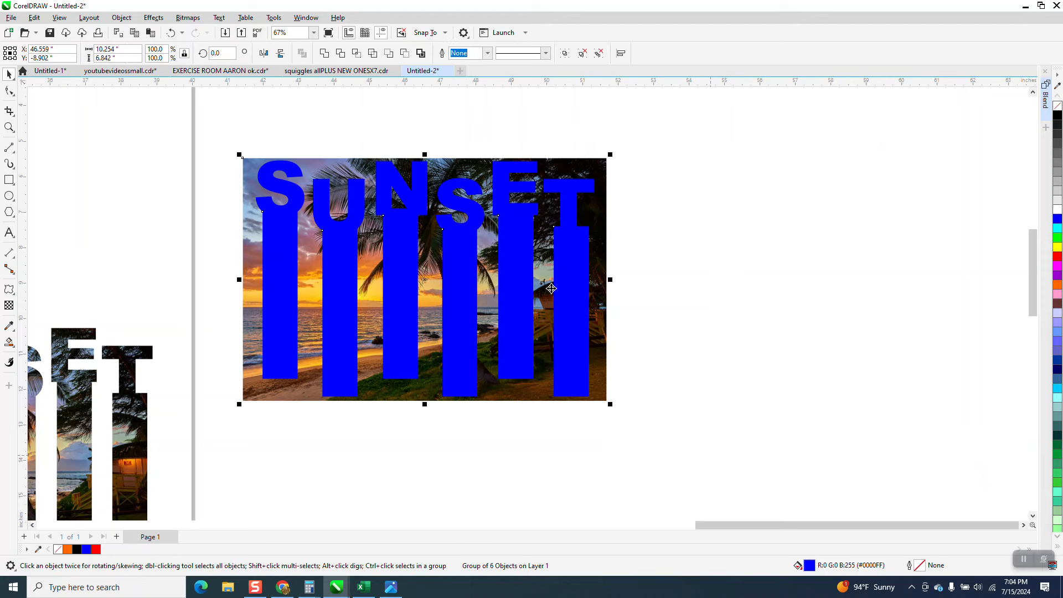
{"action": "left_click", "coordinate": [357, 52]}
Step: Separate the pieces by moving the blue group beside the photo and the photo-filled cutout just below it
{"action": "left_click_drag", "start_coordinate": [410, 248], "coordinate": [793, 277]}
{"action": "left_click_drag", "start_coordinate": [459, 240], "coordinate": [479, 446]}
{"action": "left_click_drag", "start_coordinate": [479, 274], "coordinate": [479, 202]}
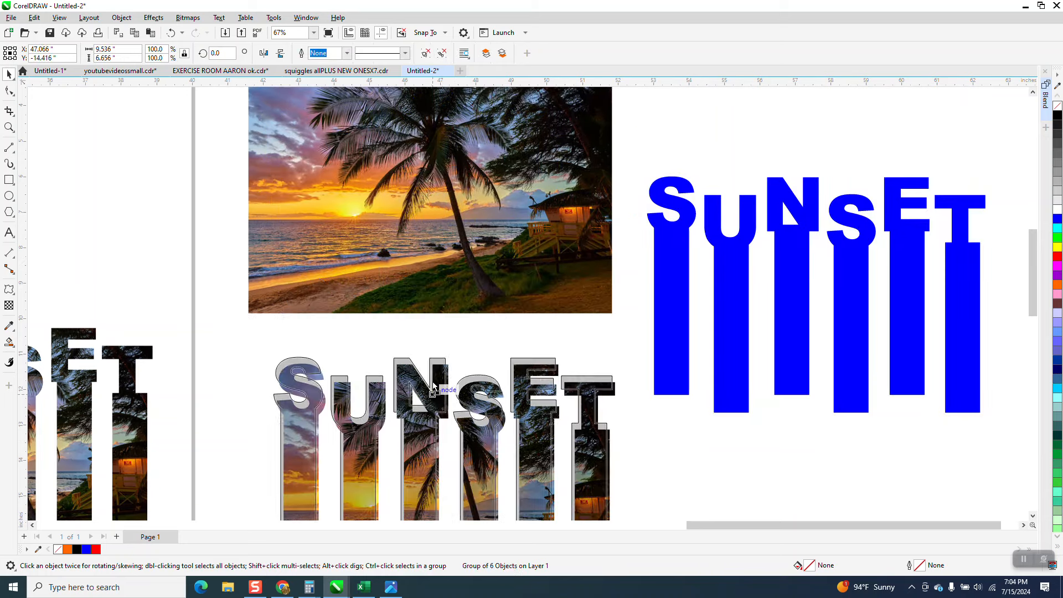
{"action": "left_click_drag", "start_coordinate": [433, 386], "coordinate": [429, 363]}
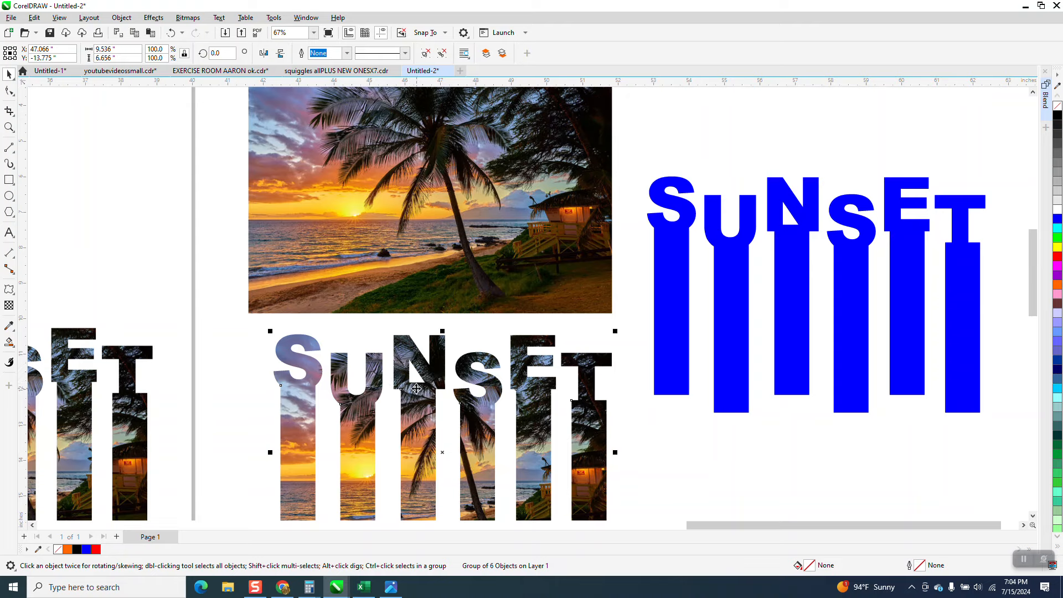
Step: Try the new cutout on the page above the earlier one, and undo the recent cutout and photo moves
{"action": "scroll", "coordinate": [436, 384], "scroll_direction": "down", "scroll_amount": 2}
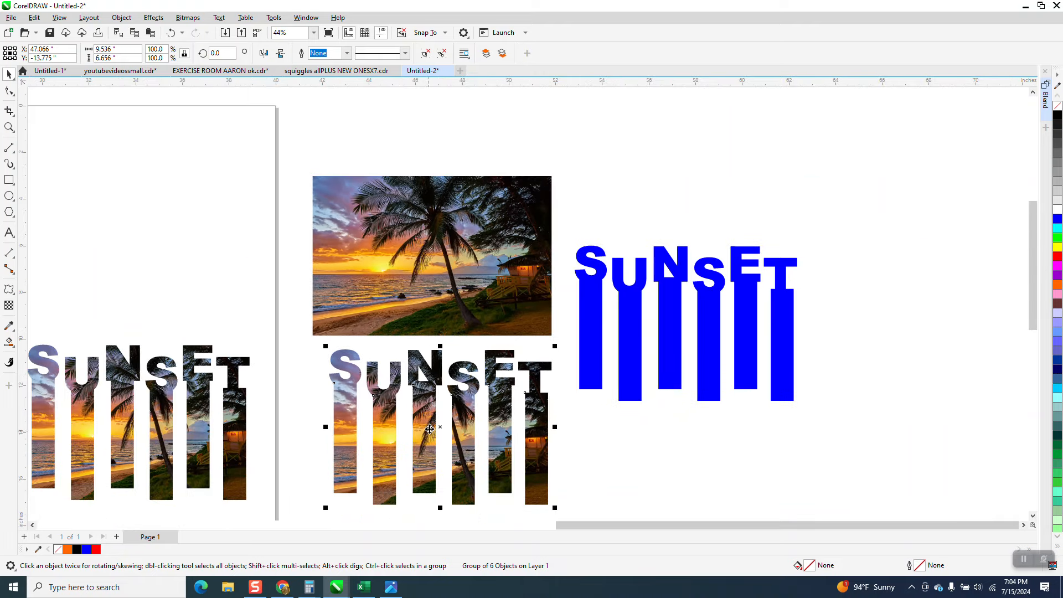
{"action": "left_click_drag", "start_coordinate": [430, 429], "coordinate": [141, 252]}
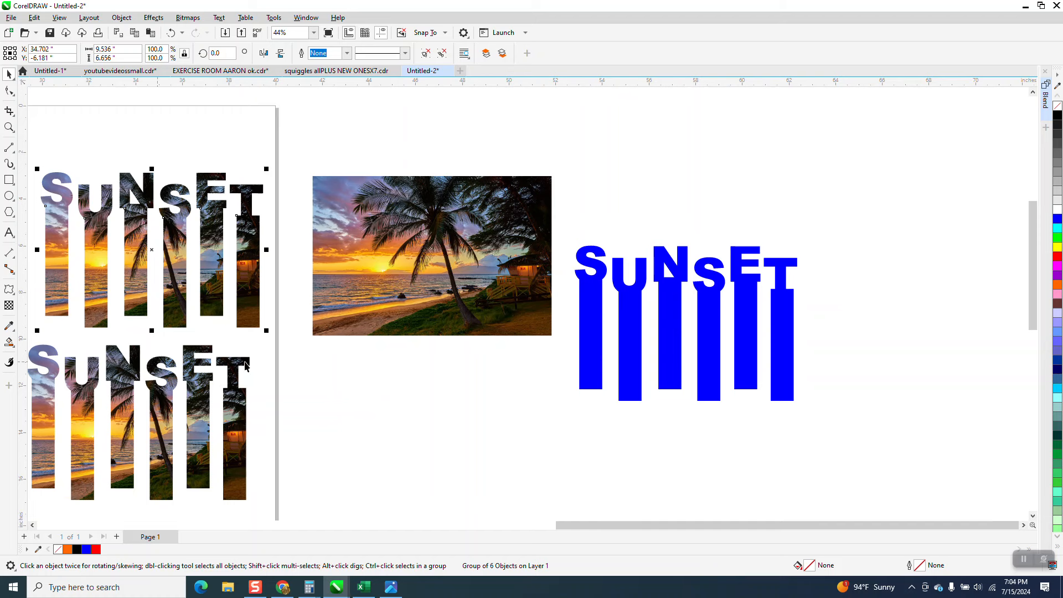
{"action": "left_click", "coordinate": [172, 33]}
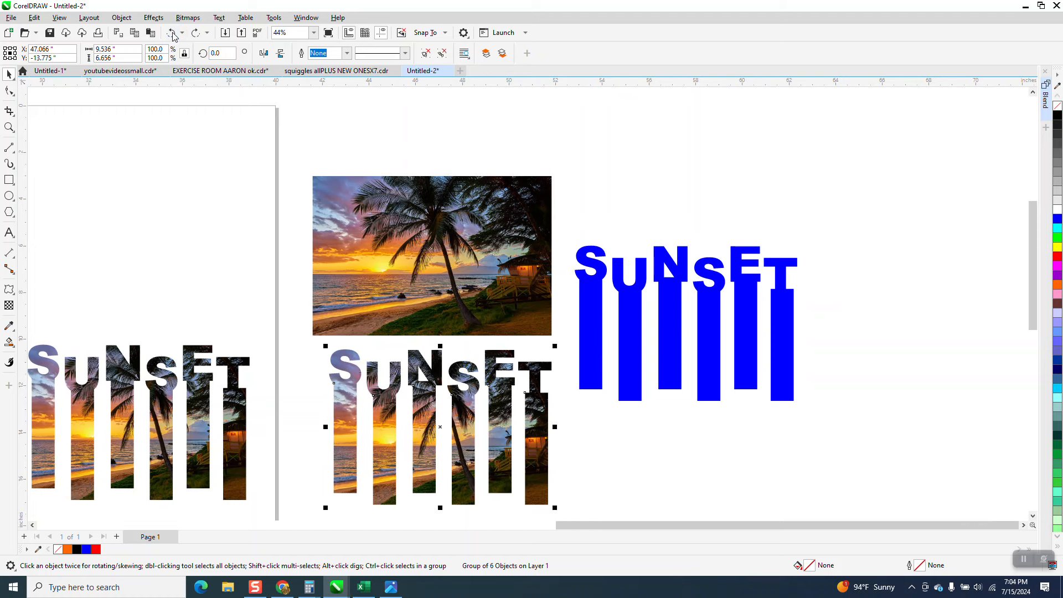
{"action": "left_click", "coordinate": [172, 33]}
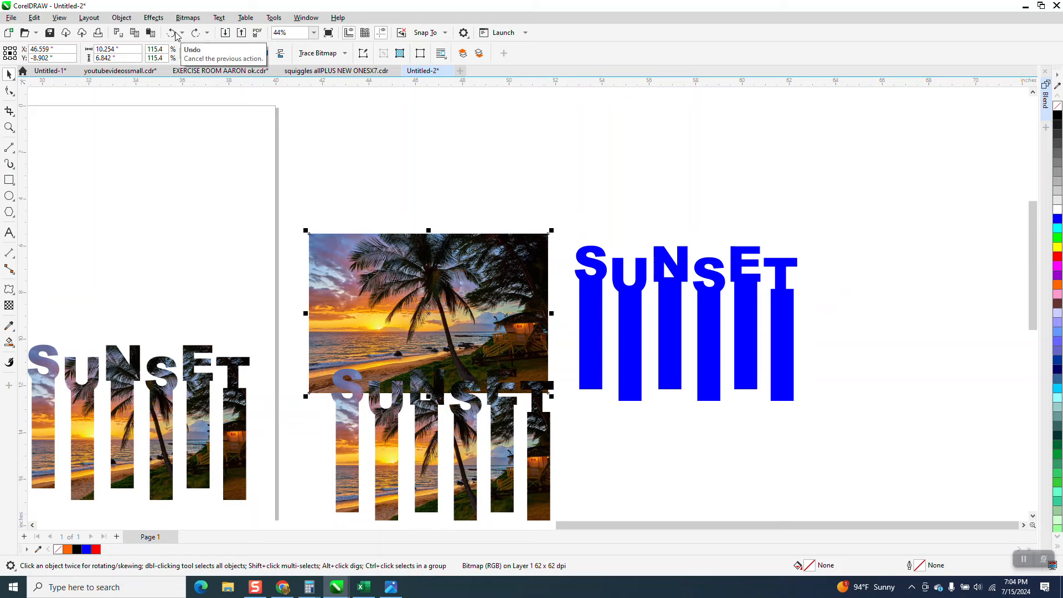
Step: Move the photo higher, lay the blue SUNSET group over it, and intersect the two
{"action": "left_click_drag", "start_coordinate": [453, 267], "coordinate": [570, 220]}
{"action": "left_click_drag", "start_coordinate": [669, 314], "coordinate": [477, 215]}
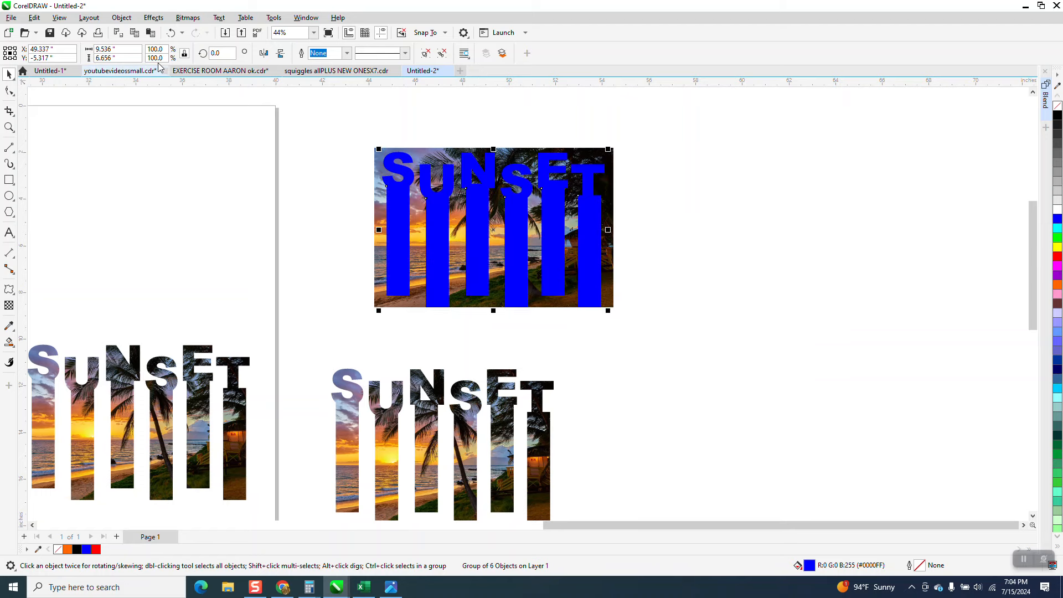
{"action": "left_click", "coordinate": [121, 17]}
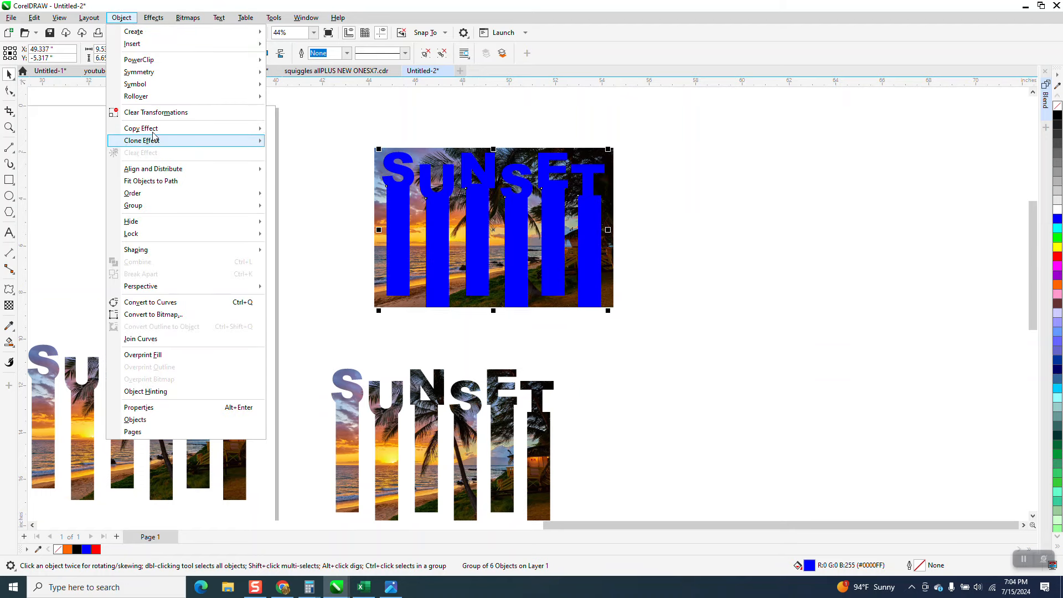
{"action": "mouse_move", "coordinate": [139, 96]}
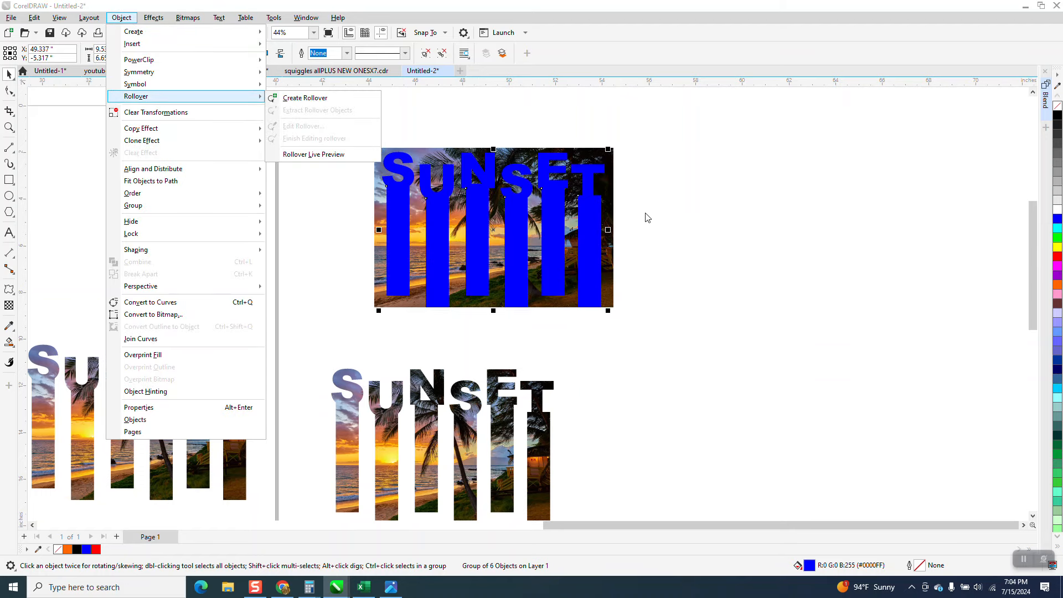
{"action": "left_click", "coordinate": [647, 217]}
{"action": "left_click_drag", "start_coordinate": [332, 125], "coordinate": [706, 355]}
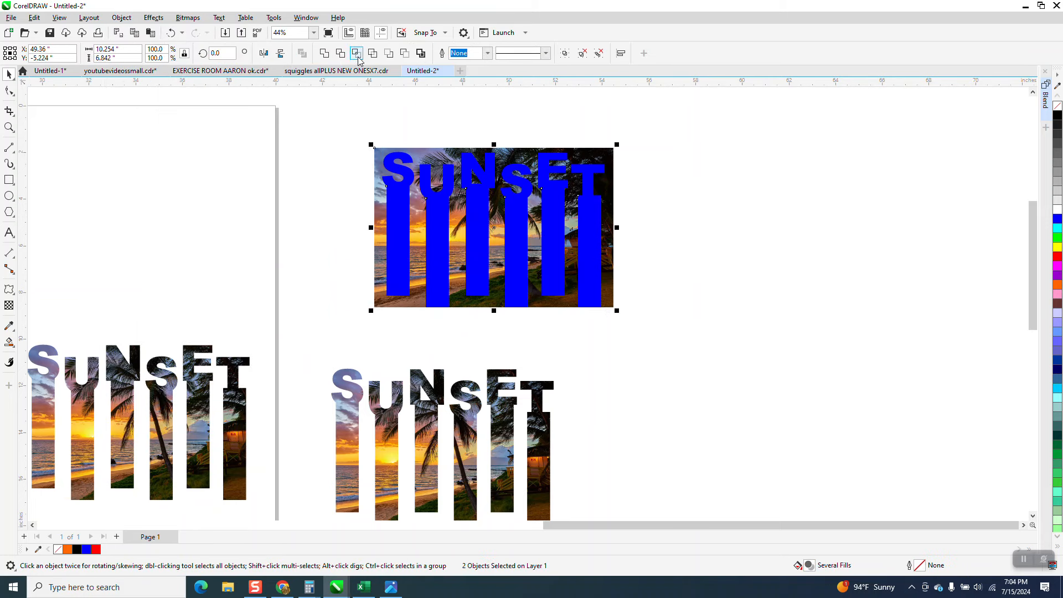
Step: Separate the pieces by moving the blue group to the right of the photo and the new cutout below that group
{"action": "left_click", "coordinate": [529, 205]}
{"action": "left_click_drag", "start_coordinate": [517, 213], "coordinate": [765, 217]}
{"action": "left_click_drag", "start_coordinate": [555, 220], "coordinate": [831, 407]}
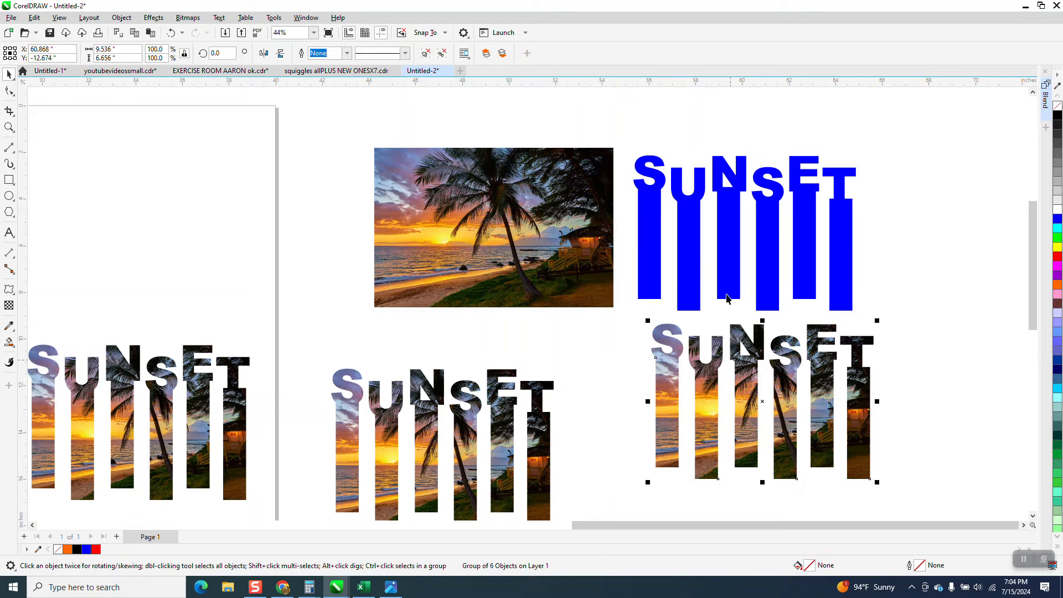
Step: Lay the blue SUNSET group back over the photo and enlarge the photo from its centre to about 12.17 by 8.12 inches
{"action": "left_click_drag", "start_coordinate": [734, 268], "coordinate": [483, 262]}
{"action": "left_click", "coordinate": [611, 159]}
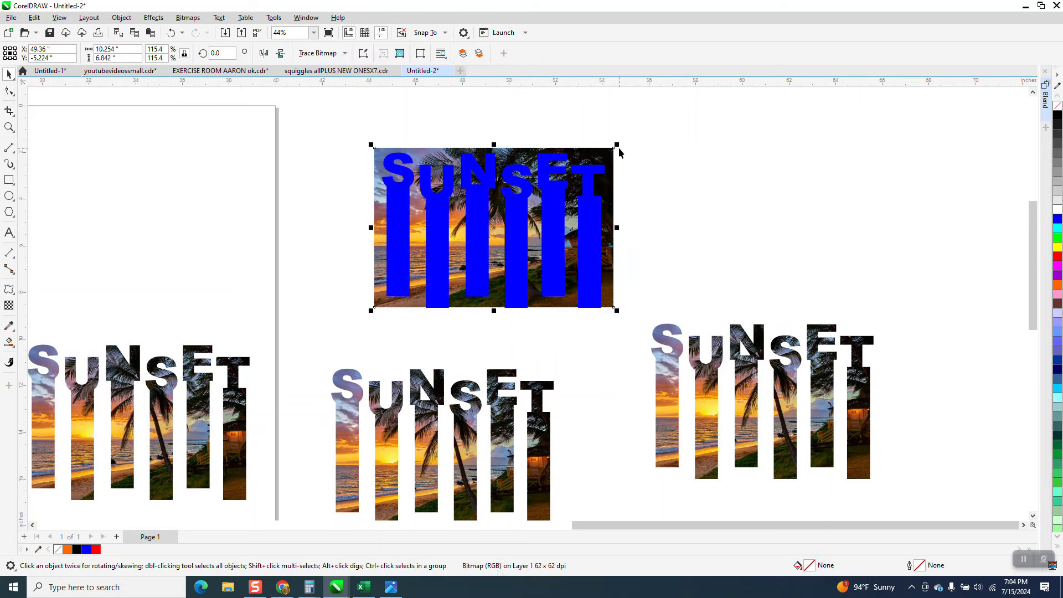
{"action": "left_click_drag", "start_coordinate": [616, 144], "coordinate": [633, 177]}
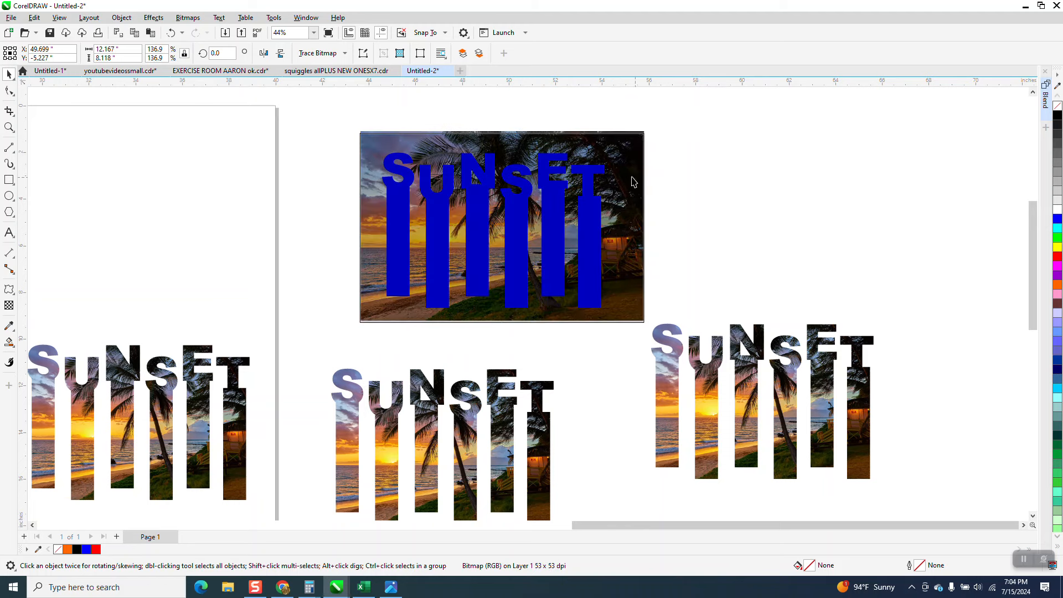
Step: Intersect the blue group with the enlarged photo, then place the blue group right of the photo and the new cutout to its left
{"action": "left_click_drag", "start_coordinate": [360, 122], "coordinate": [655, 318]}
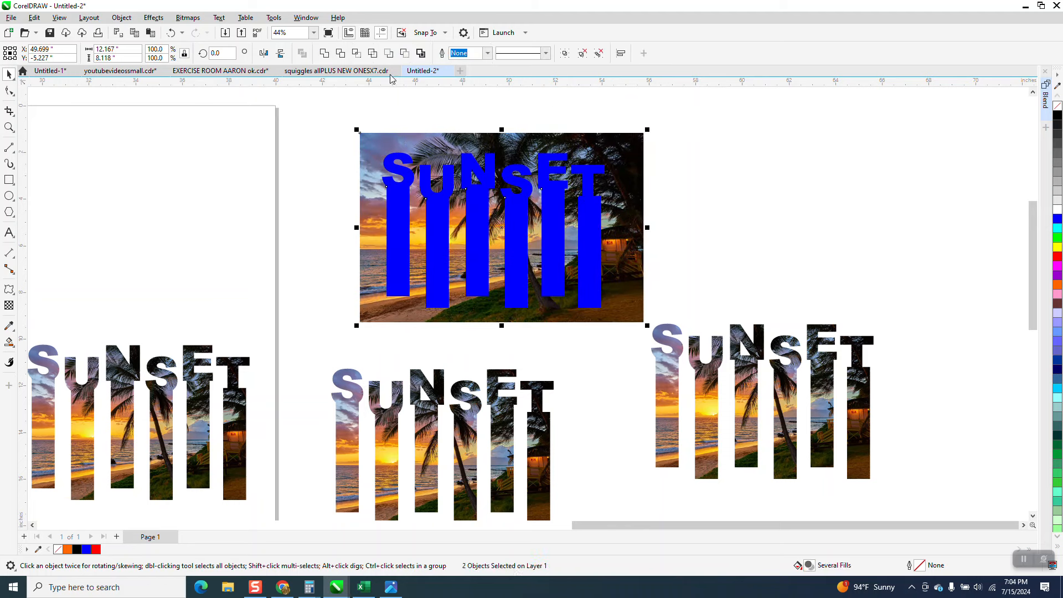
{"action": "left_click_drag", "start_coordinate": [403, 232], "coordinate": [661, 220]}
{"action": "left_click_drag", "start_coordinate": [532, 233], "coordinate": [277, 200]}
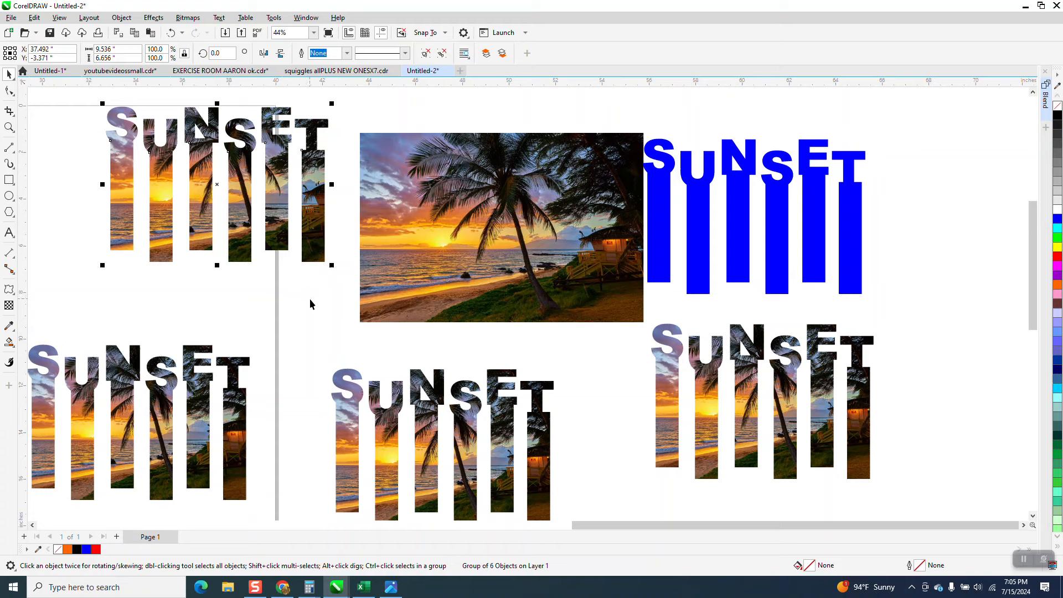
{"action": "scroll", "coordinate": [310, 302], "scroll_direction": "down", "scroll_amount": 1}
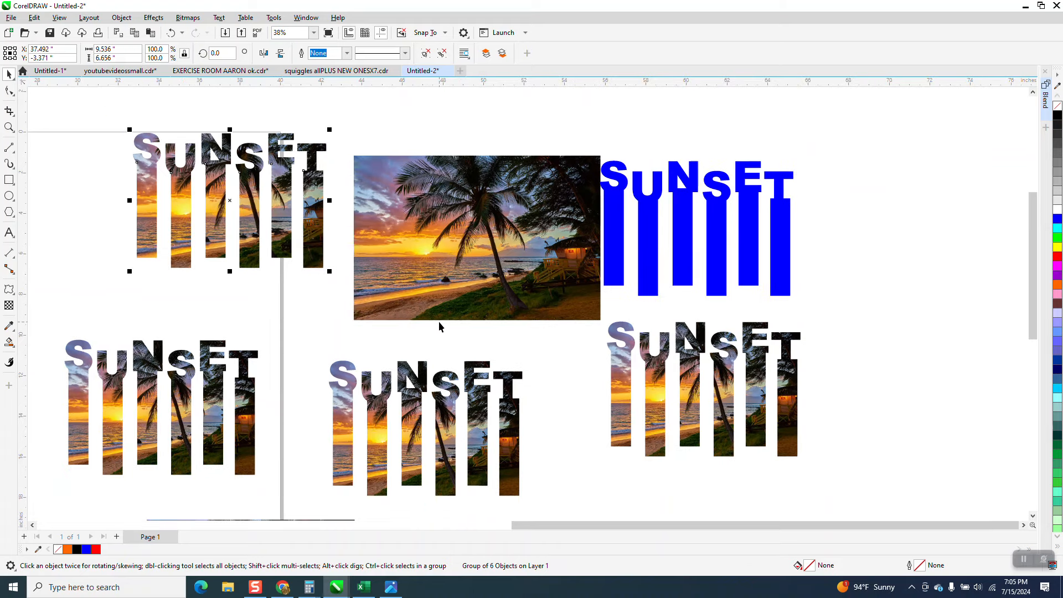
{"action": "left_click", "coordinate": [9, 127]}
{"action": "left_click_drag", "start_coordinate": [115, 122], "coordinate": [397, 304]}
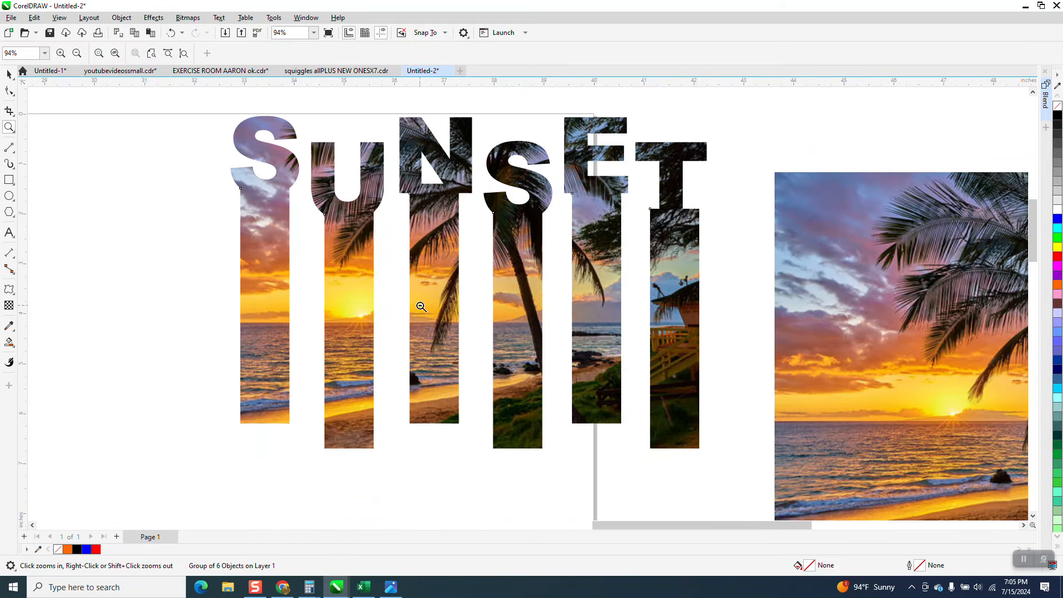